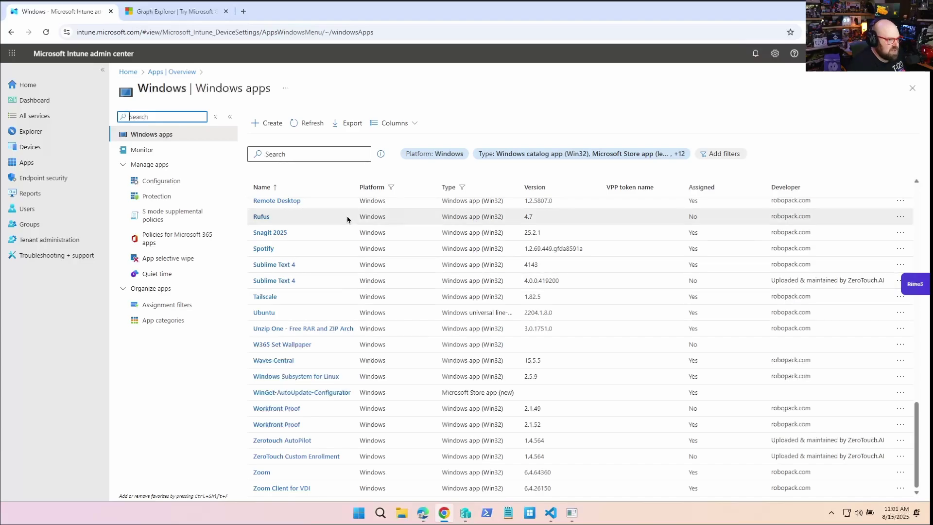
Step: Return to the Extract Win32 apps blog post in Microsoft Edge
scroll(300, 323, up, 10)
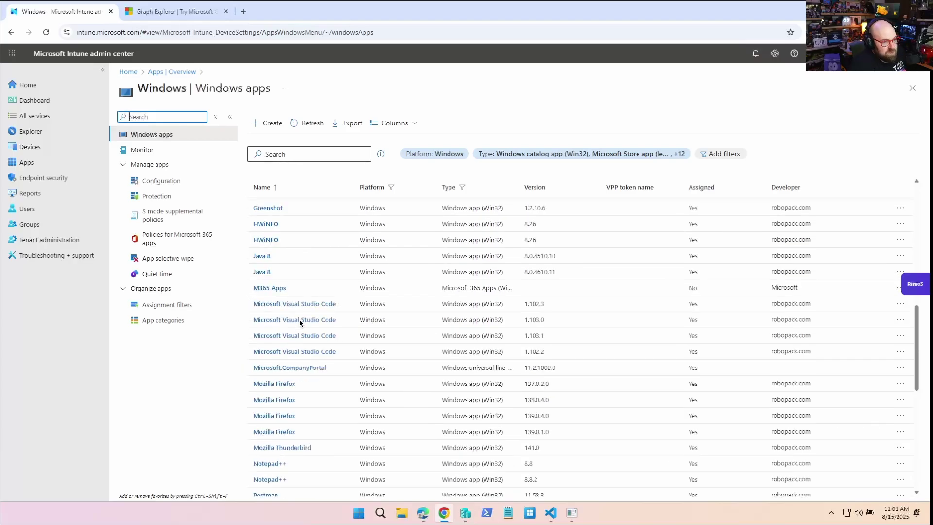
click(457, 83)
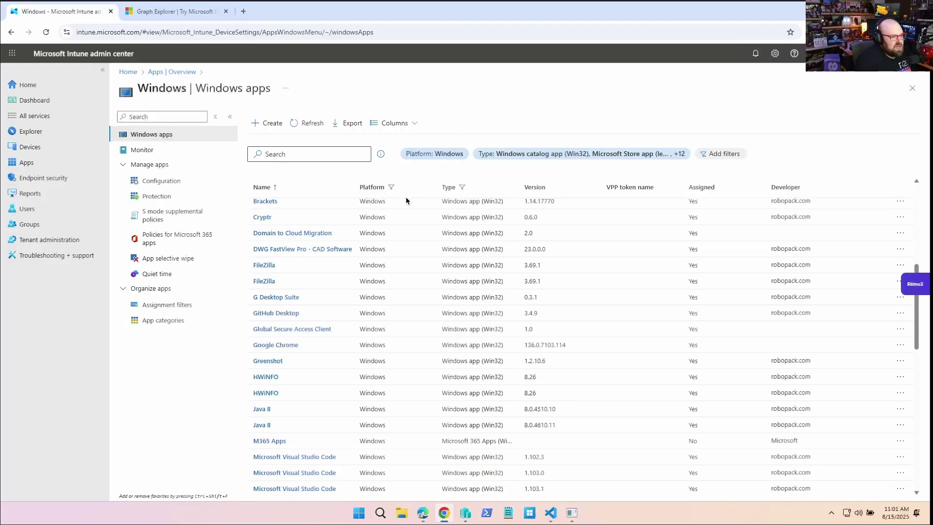
scroll(409, 313, up, 6)
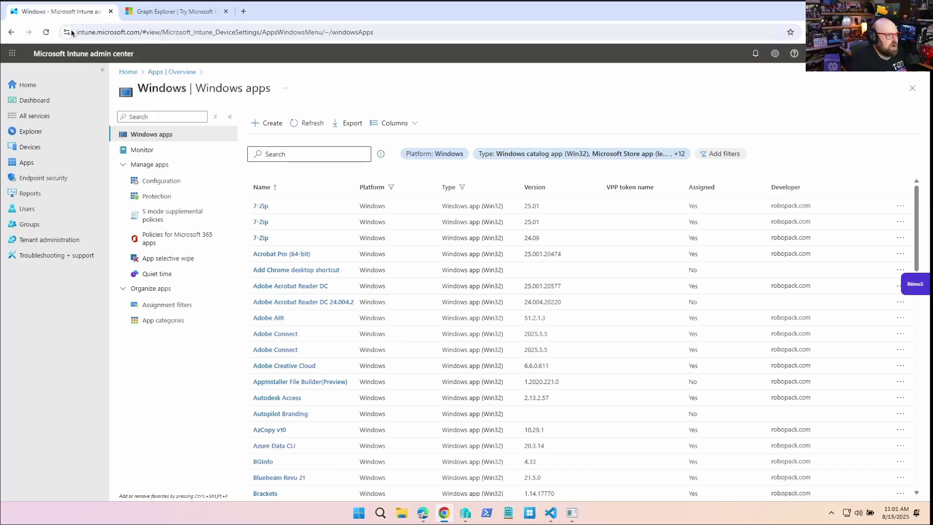
key(alt+Tab)
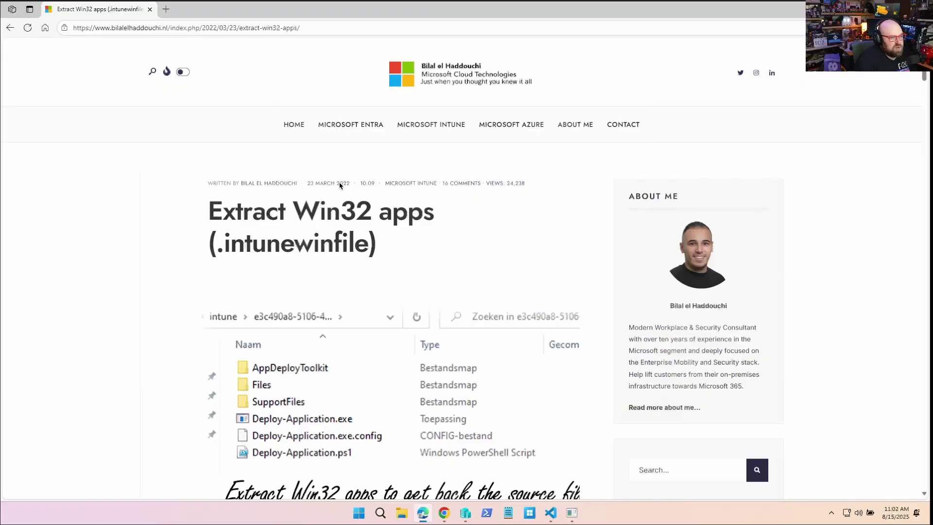
Step: Open the 'my GitHub repo' link in a new tab, then switch to the VM desktop
scroll(340, 185, down, 20)
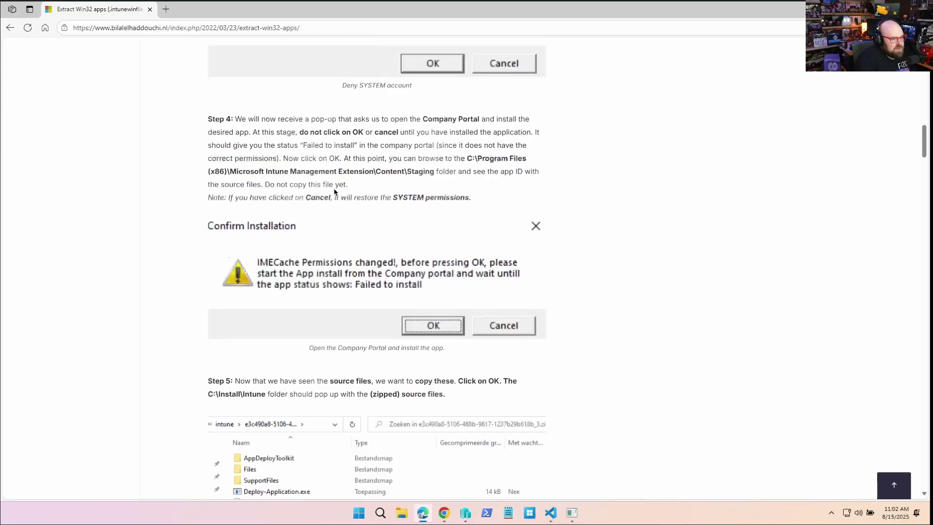
scroll(336, 193, down, 15)
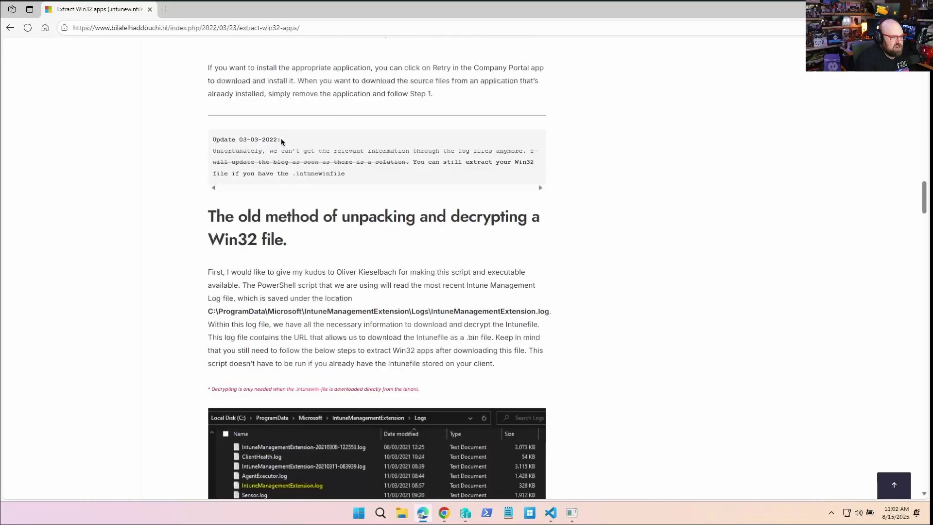
scroll(339, 186, up, 15)
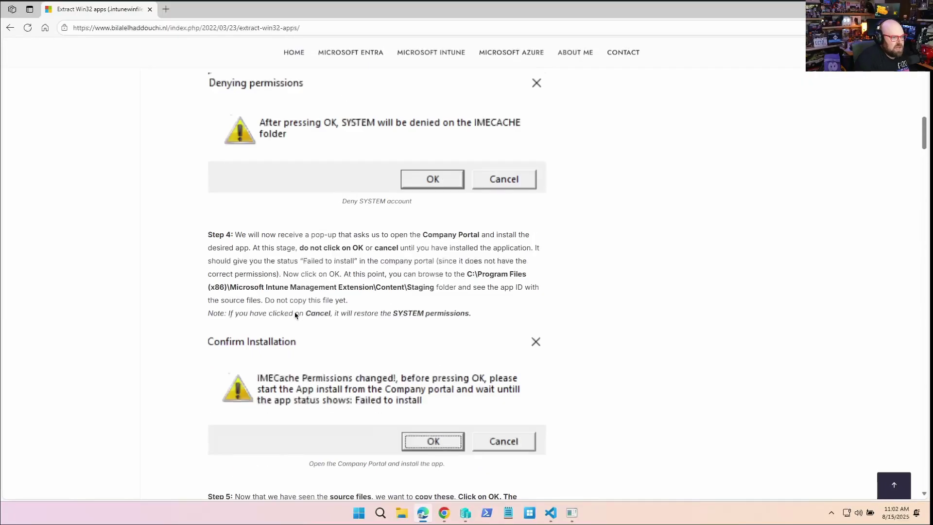
scroll(295, 315, up, 6)
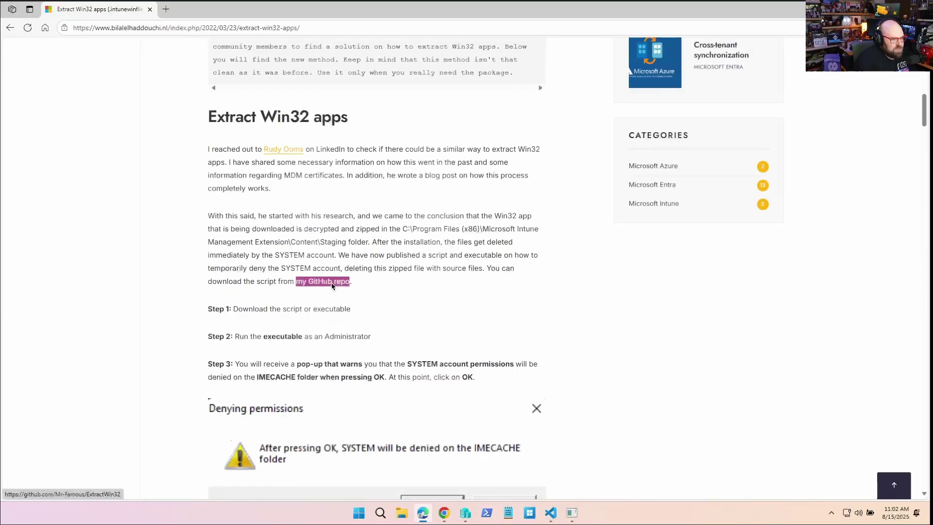
right_click(334, 283)
click(381, 293)
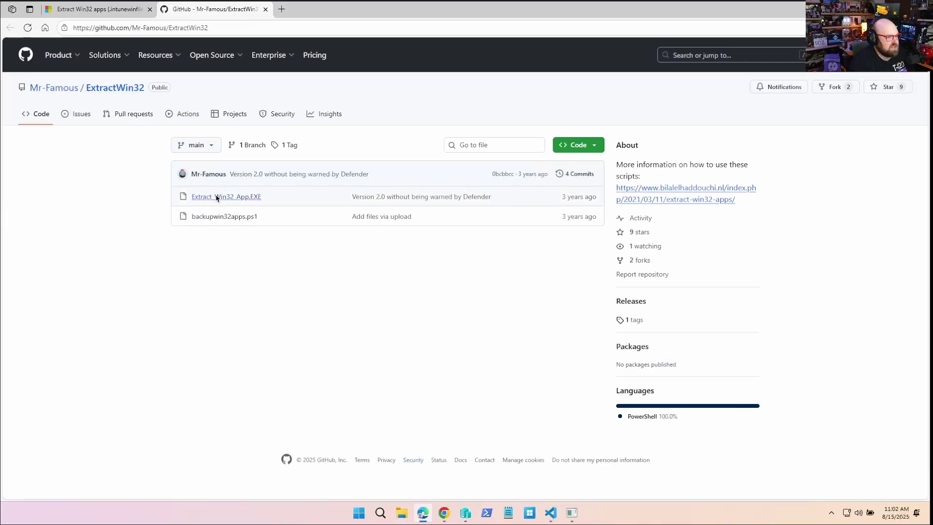
key(alt+Tab)
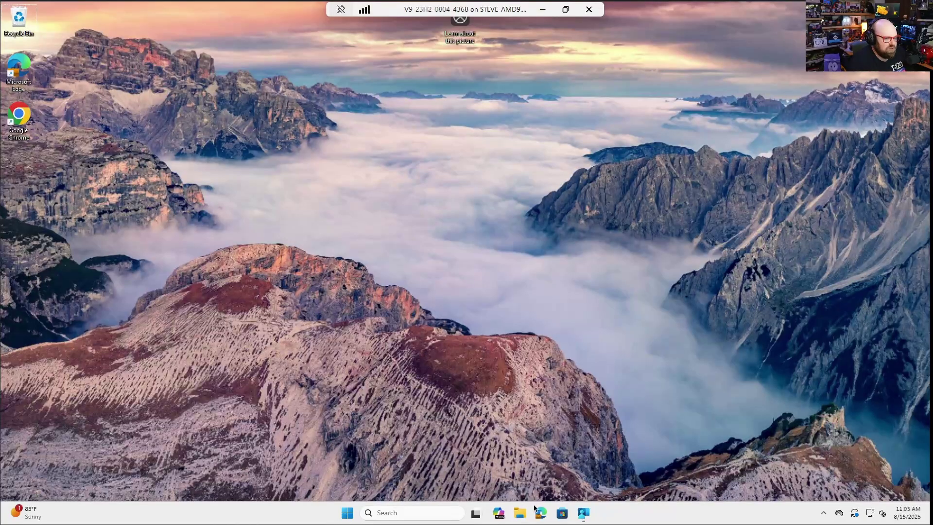
Step: Open File Explorer and browse the shared c folder on \\10.0.0.186
click(519, 511)
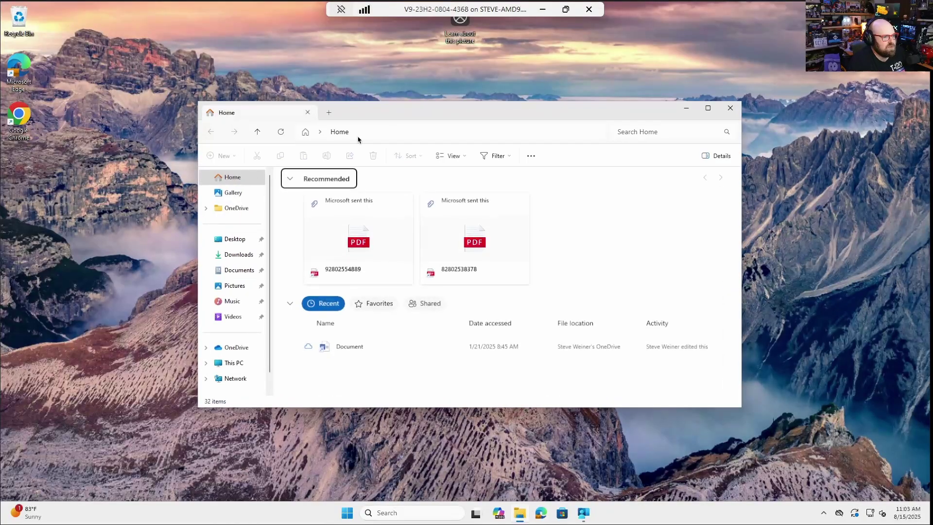
click(395, 131)
text(\\)
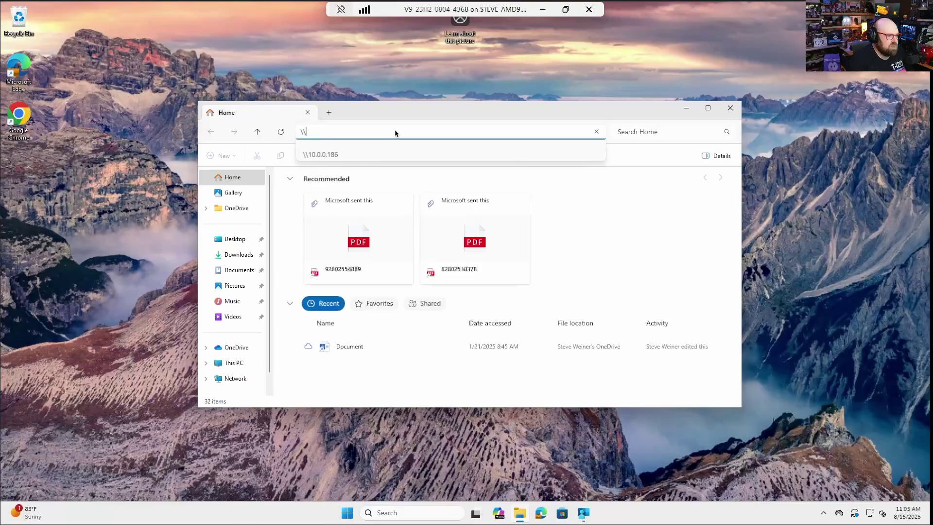
key(Down)
key(Return)
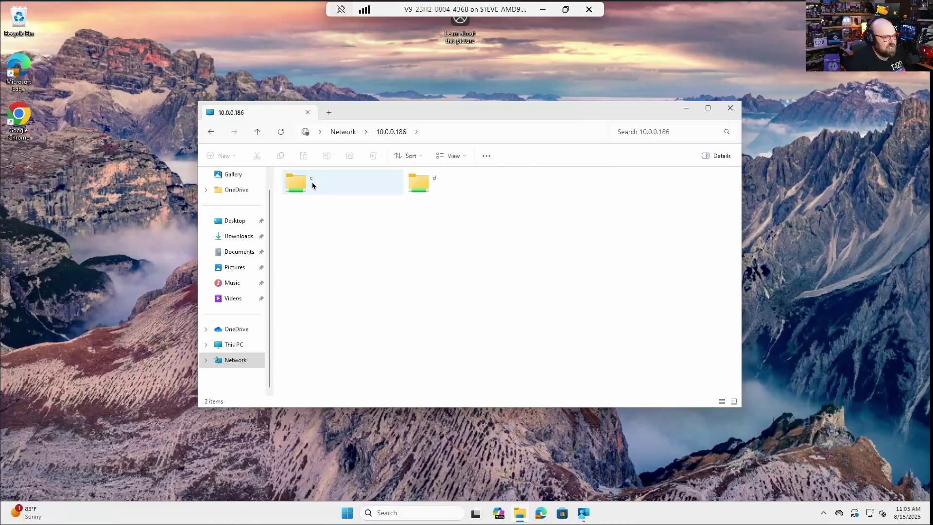
double_click(304, 185)
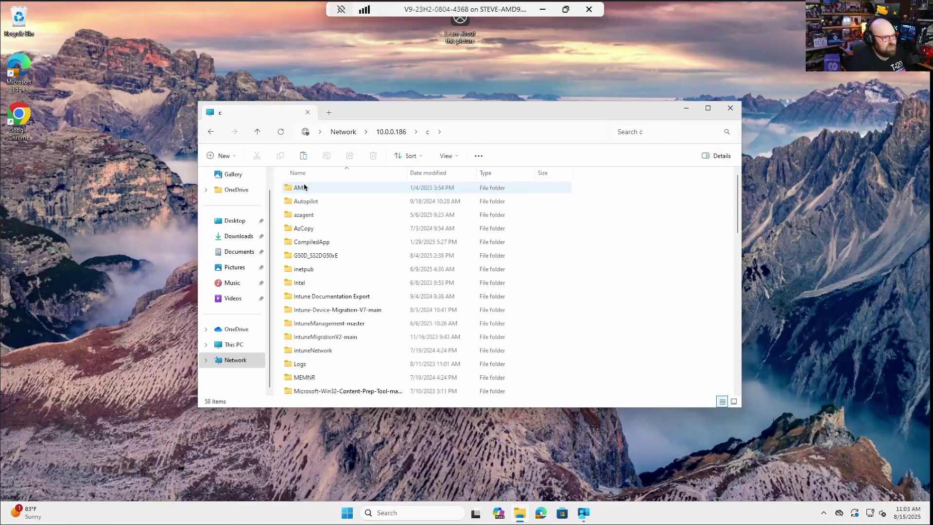
Step: Go to the local C: drive through the address bar
click(463, 134)
text(c:)
key(Return)
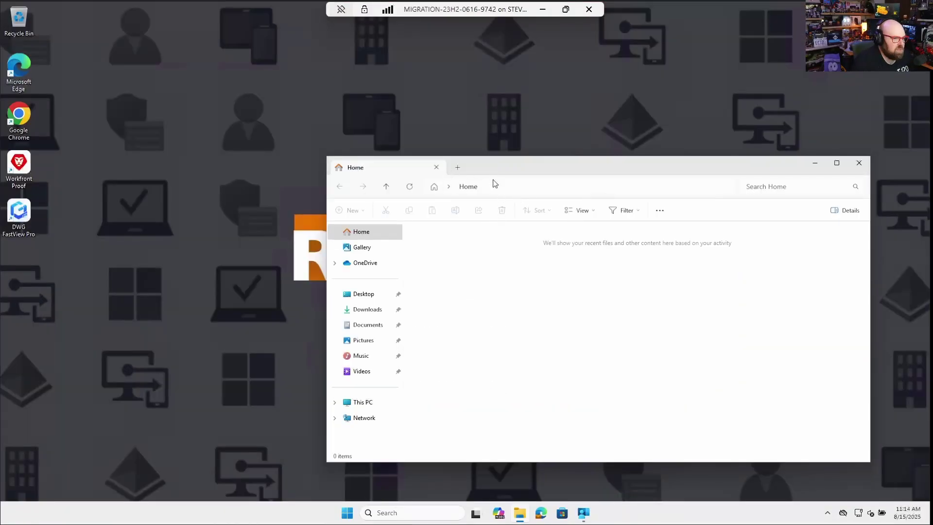
Step: Navigate to C:\Program Files (x86)\Microsoft Intune Management Extension\Content\Staging
click(499, 189)
text(C:\Pro)
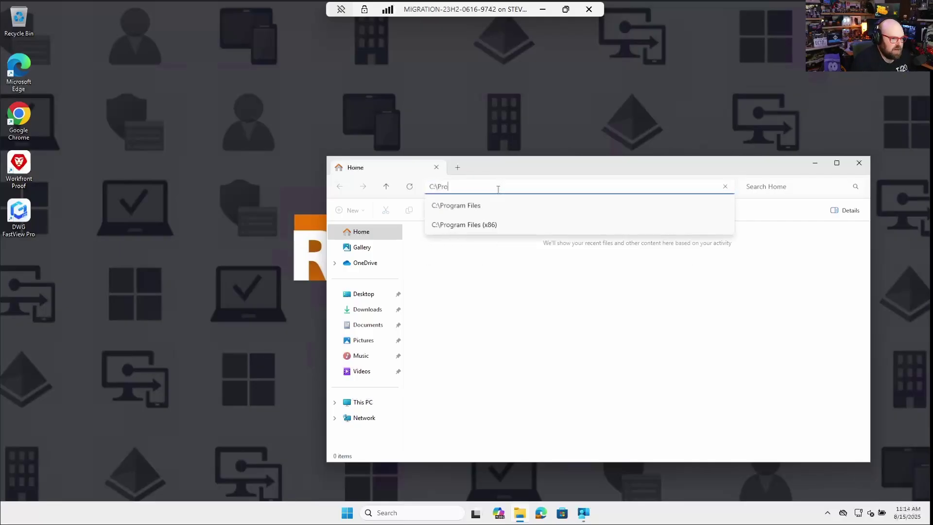
key(Down)
key(Down)
key(Return)
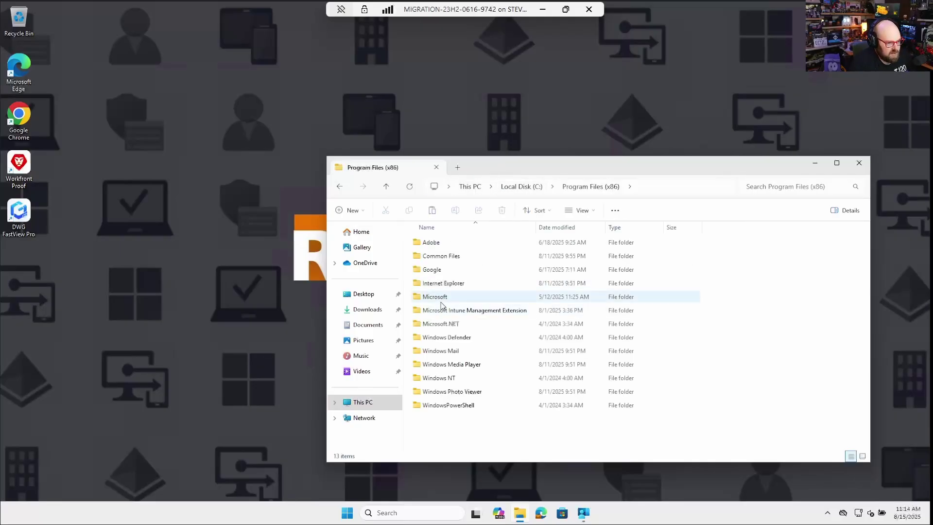
double_click(503, 314)
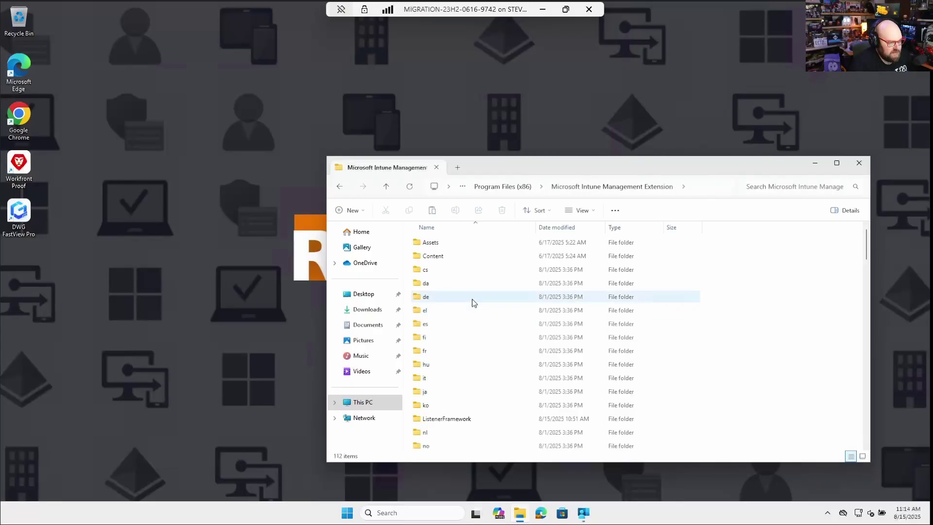
double_click(432, 256)
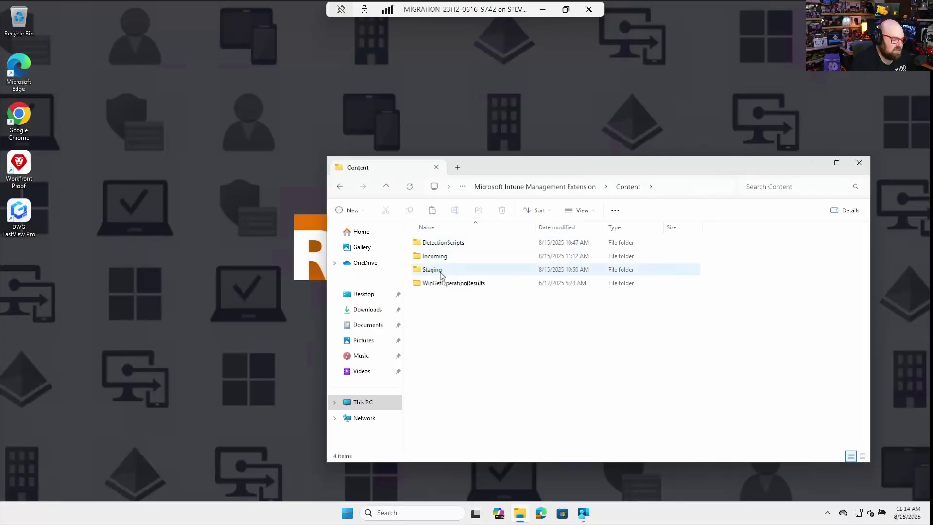
double_click(443, 270)
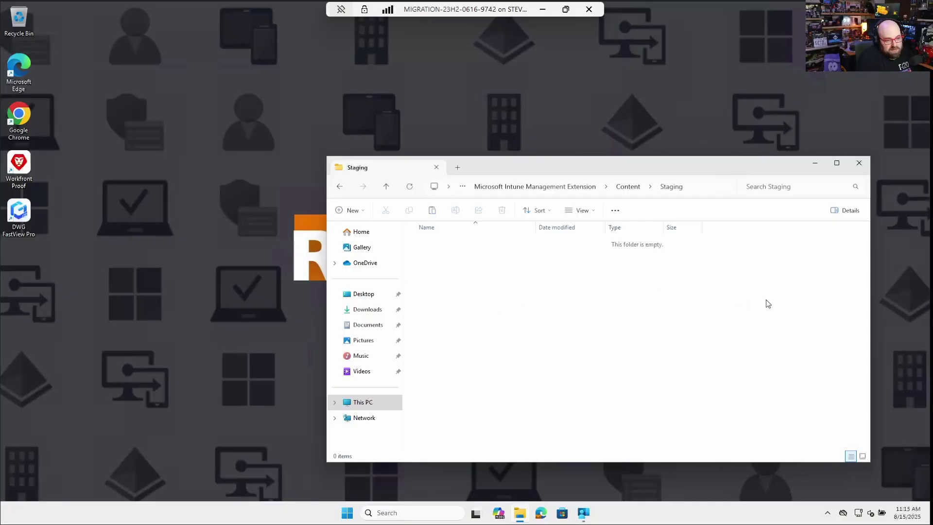
Step: Arrange the Staging and Company Portal windows side by side and start installing Notepad++
click(584, 514)
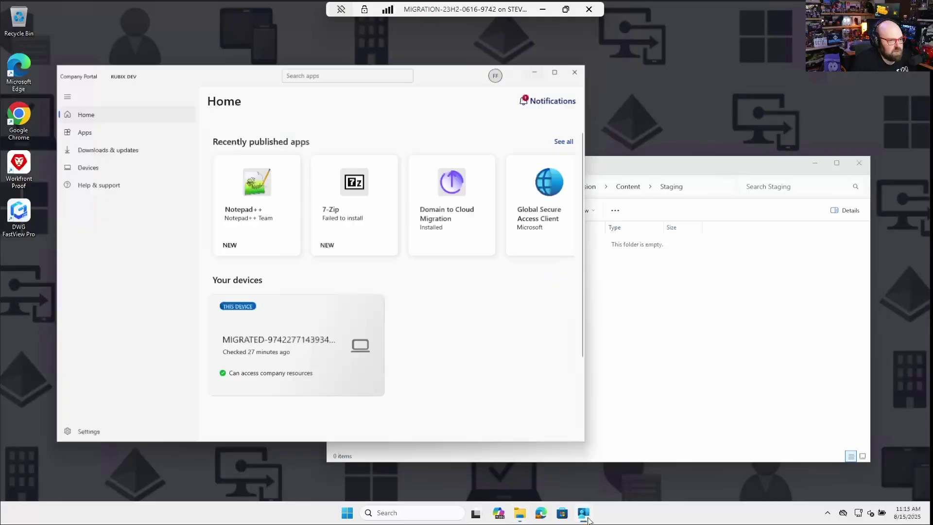
click(648, 168)
drag(649, 168, 689, 181)
click(367, 96)
drag(222, 30, 216, 24)
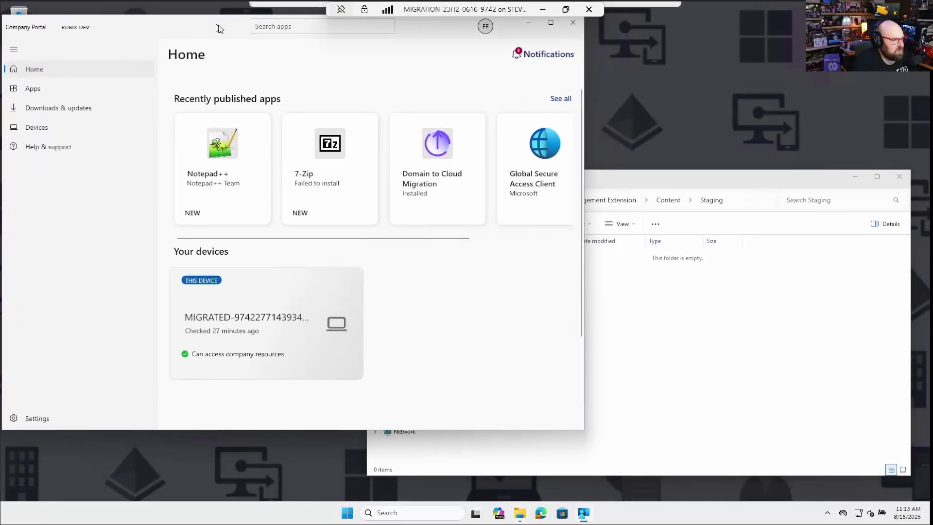
click(219, 179)
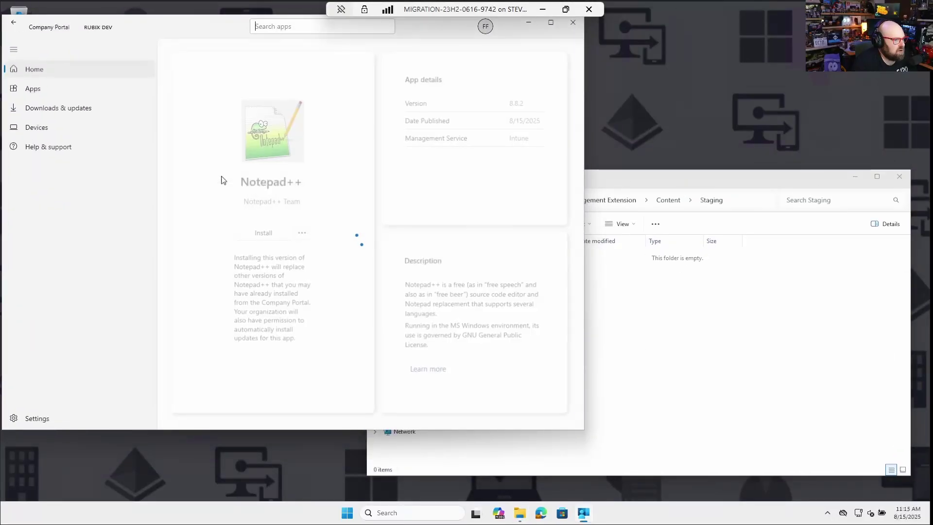
click(262, 236)
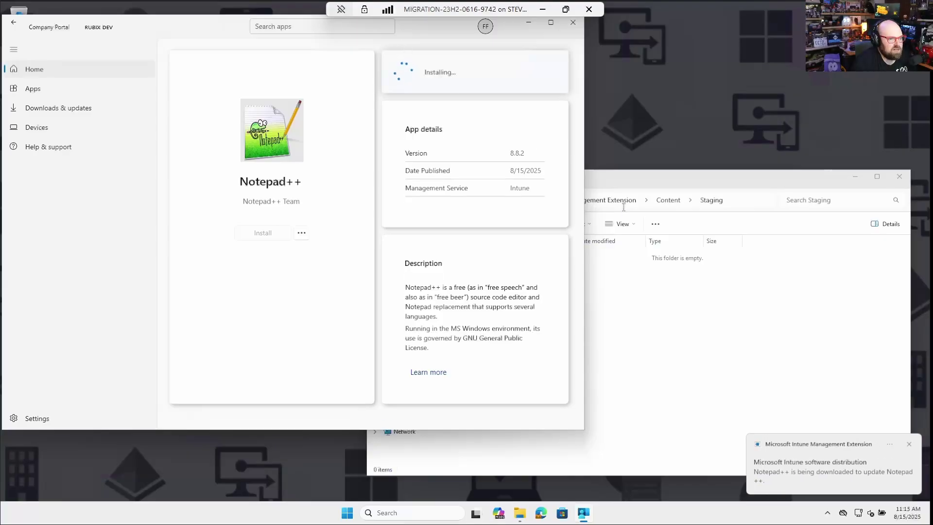
Step: Open the newly staged content folder and request admin permission to access it
click(616, 190)
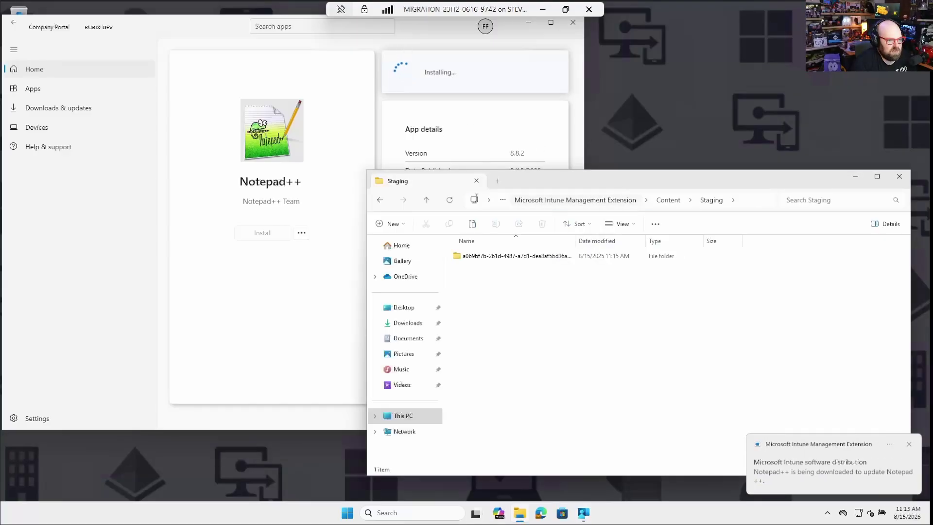
double_click(491, 256)
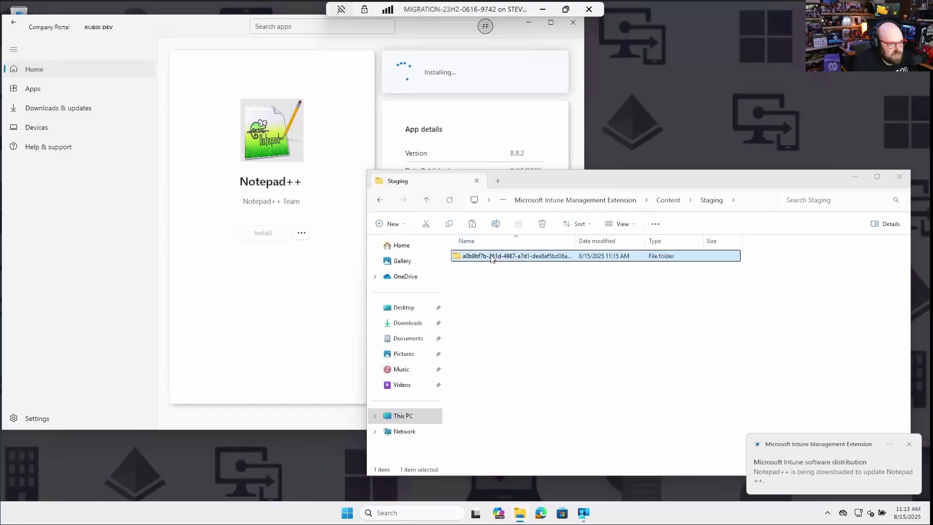
click(479, 269)
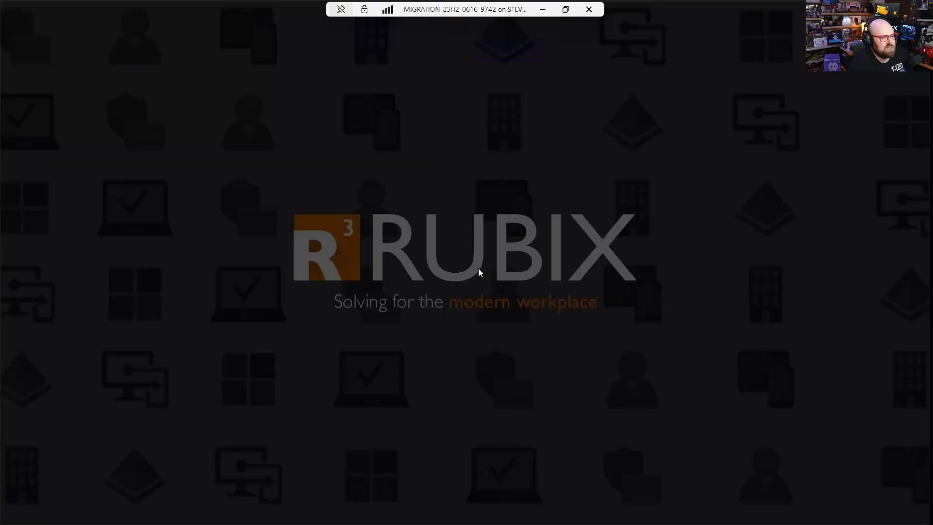
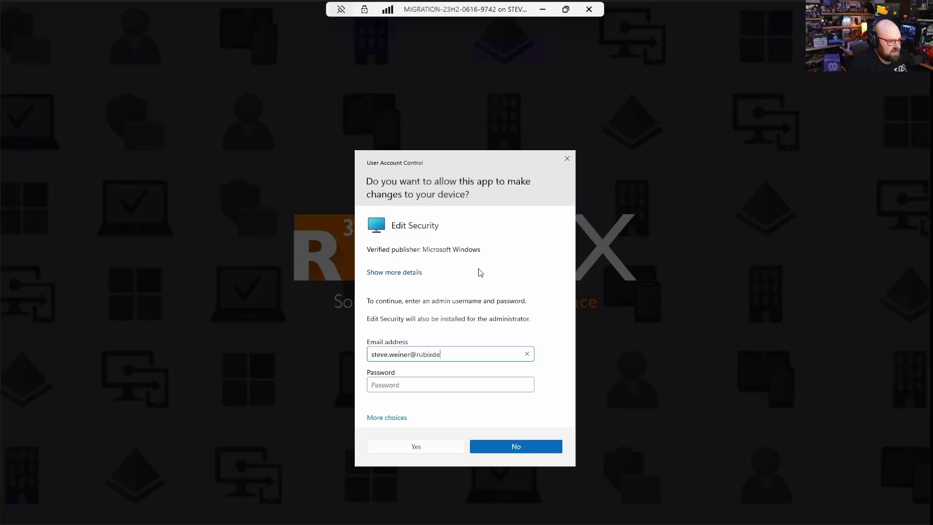
Step: Enter the admin account's e-mail and password in the UAC prompt
key(Tab)
text(**)
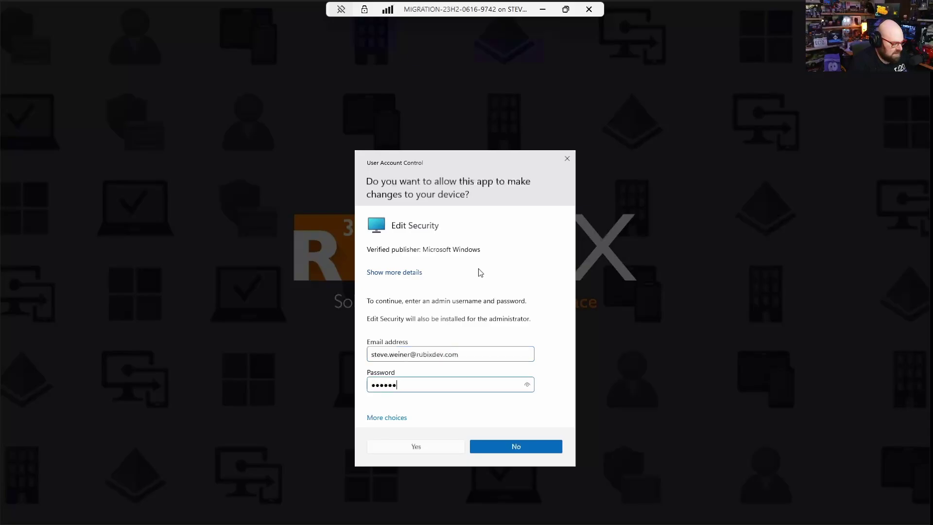
text(**********)
key(Return)
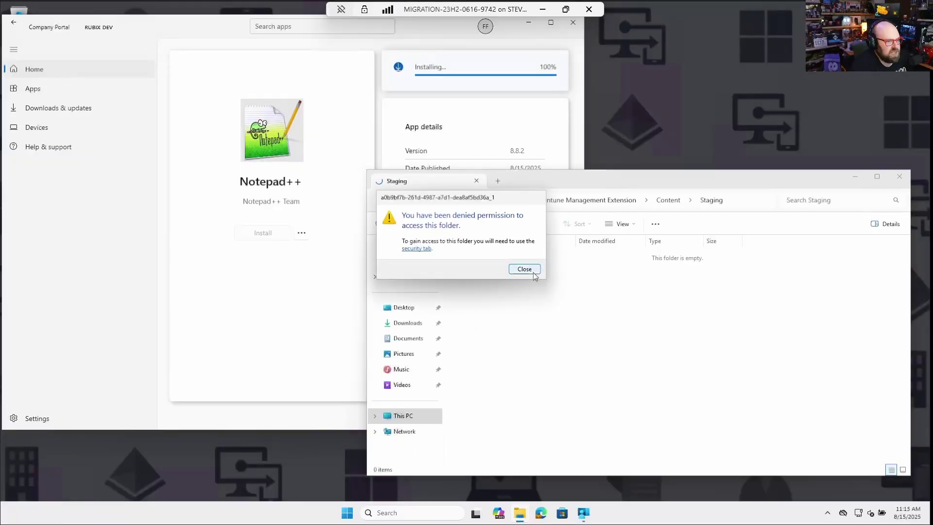
Step: Dismiss the access-denied notice, recheck the Content folders, and return to Local Disk (C:)
click(533, 272)
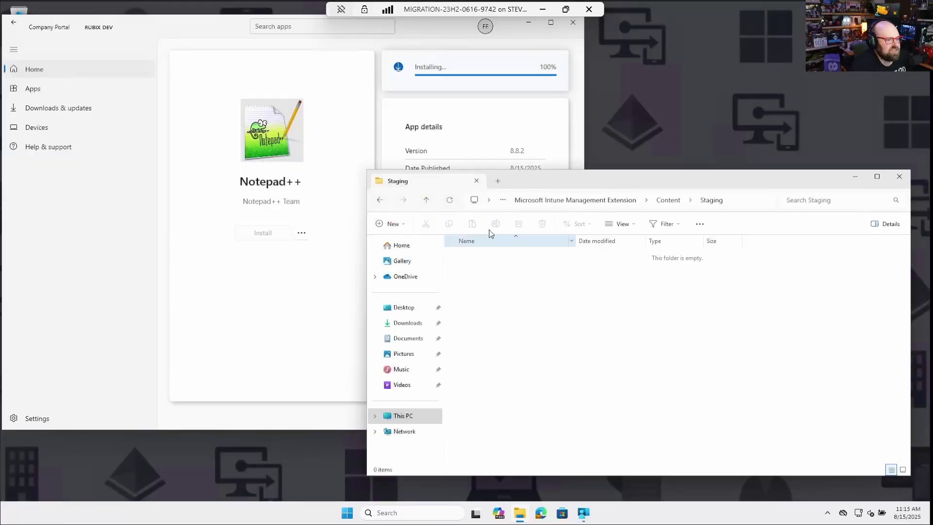
click(668, 200)
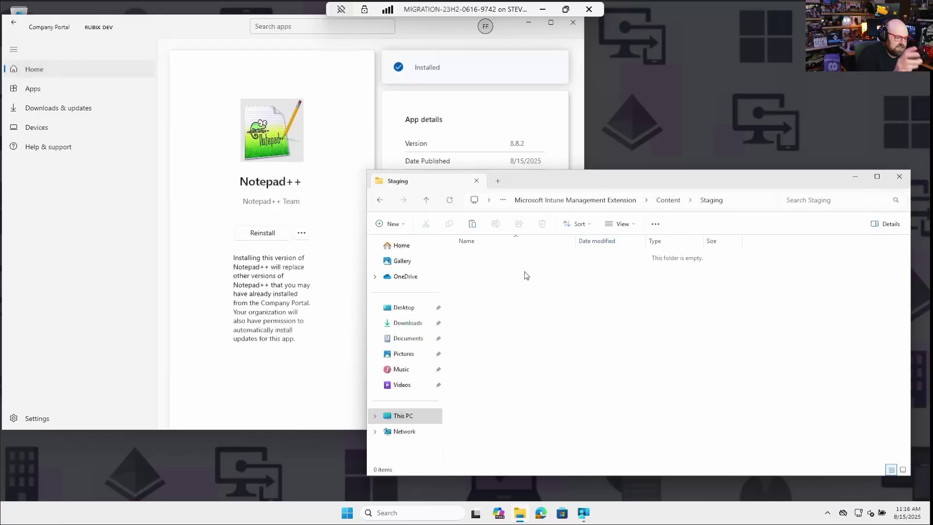
key(alt+Left)
Step: Open ExtractWin32-main, then show Global Secure Access Client's details in Company Portal
double_click(486, 253)
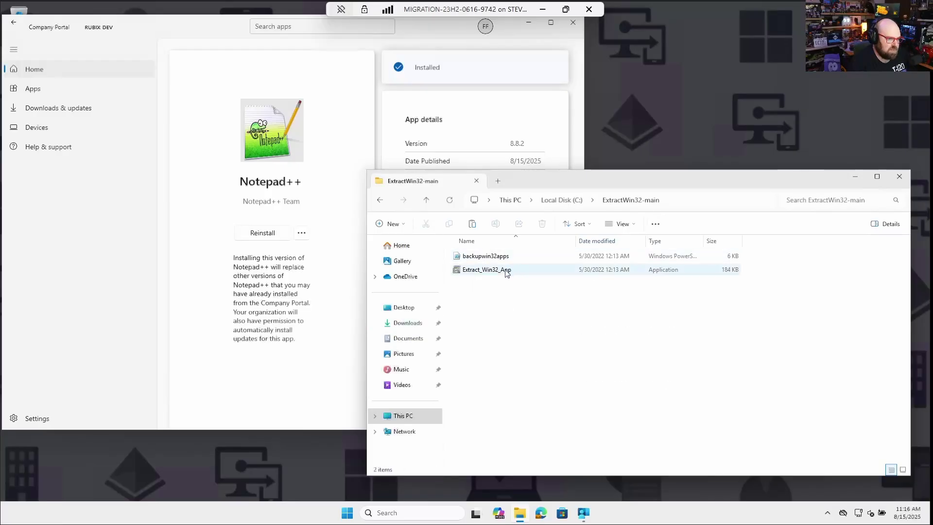
click(484, 274)
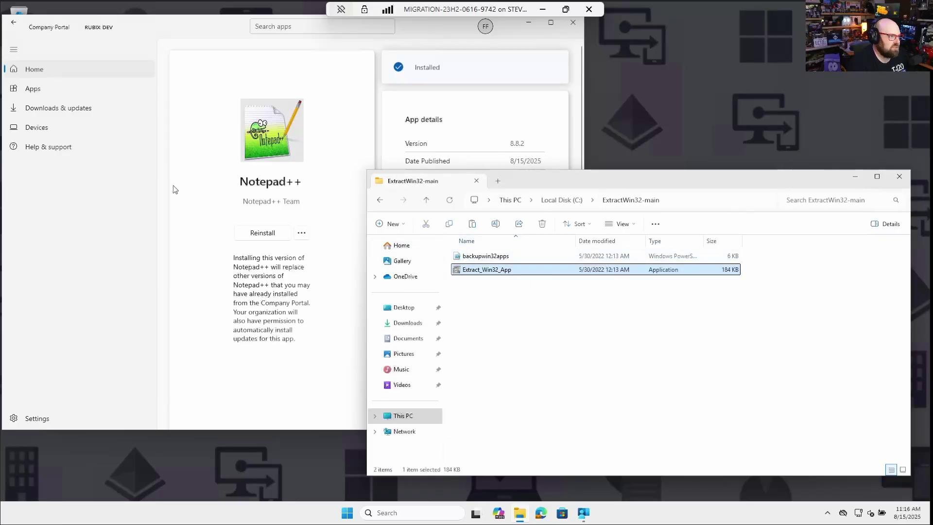
click(217, 225)
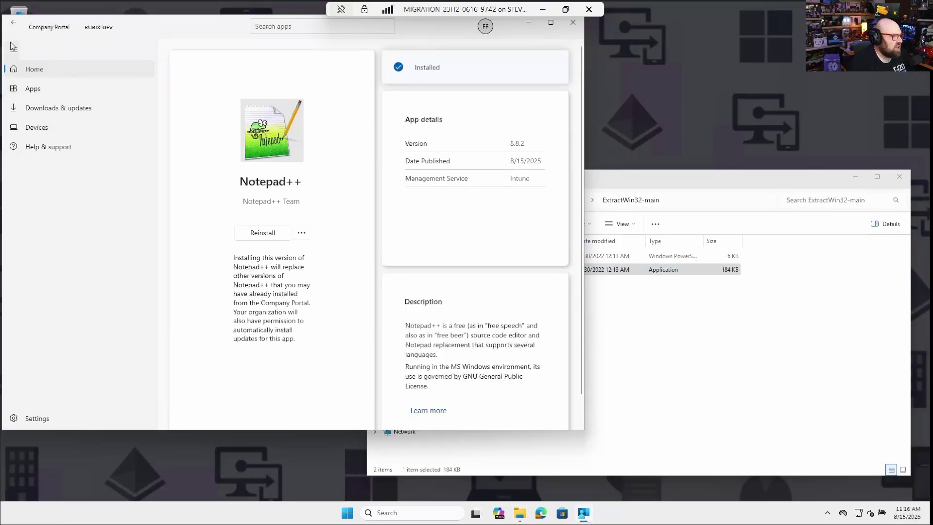
click(13, 25)
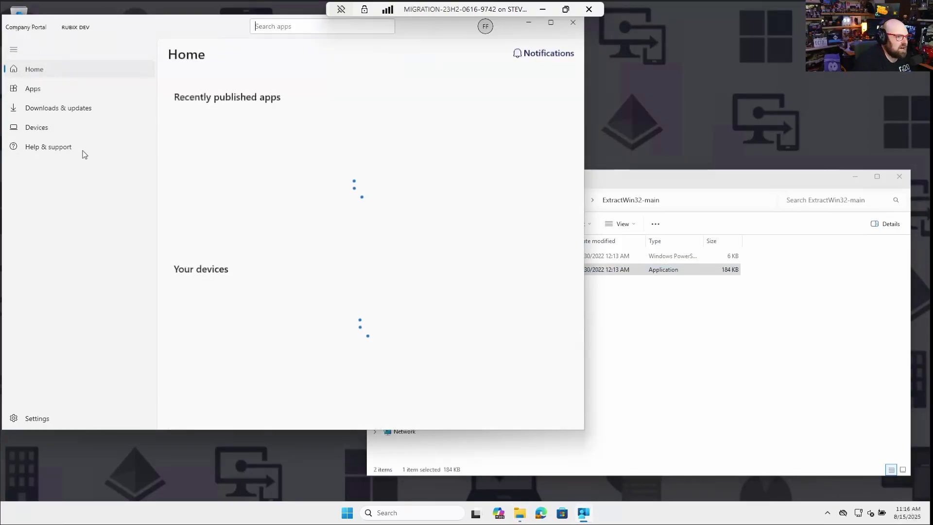
click(377, 152)
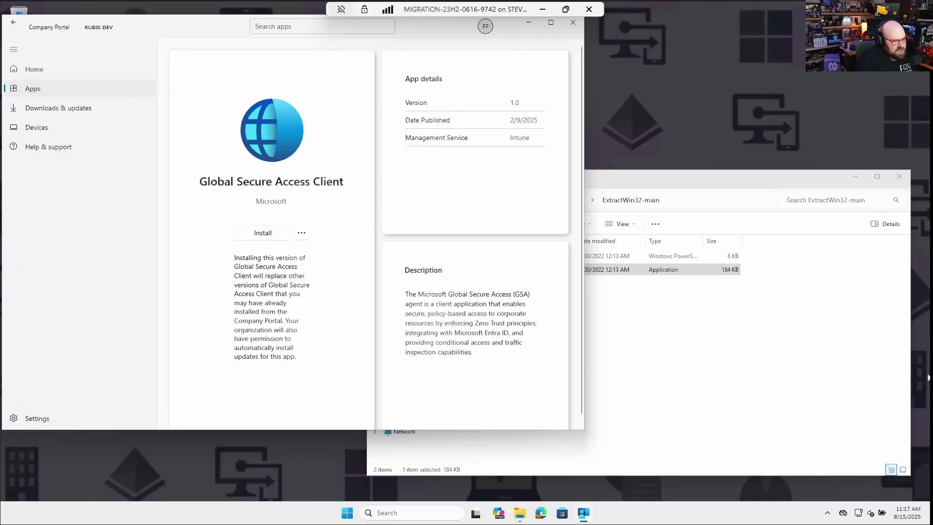
Step: Run Extract_Win32_App as administrator from the ExtractWin32-main folder
click(789, 357)
click(790, 352)
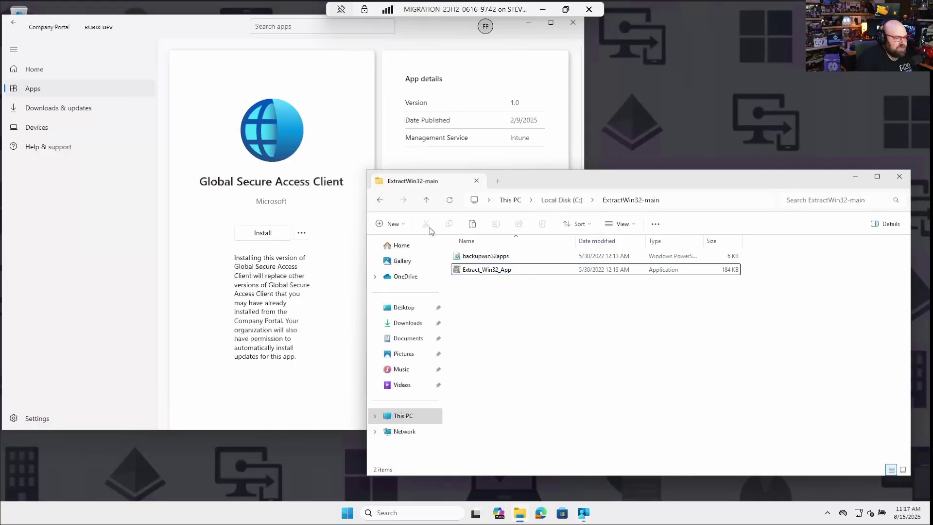
click(484, 271)
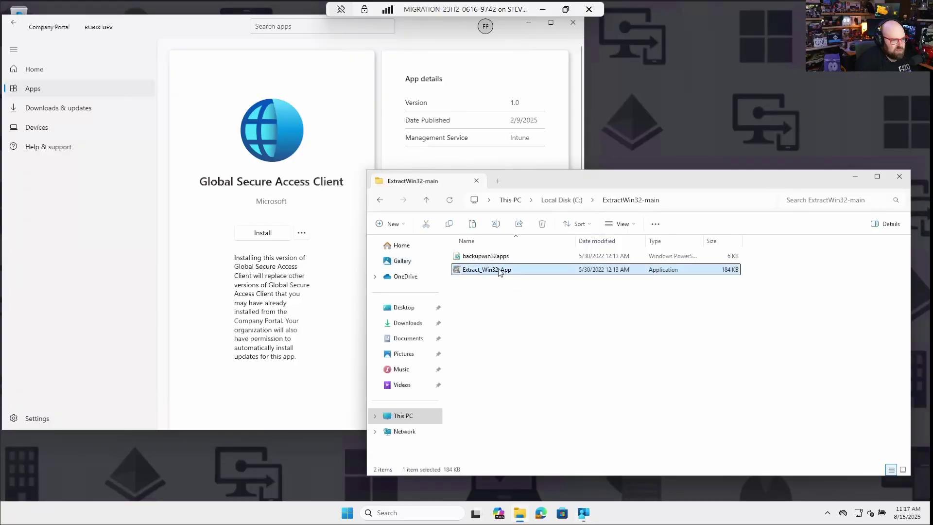
right_click(500, 271)
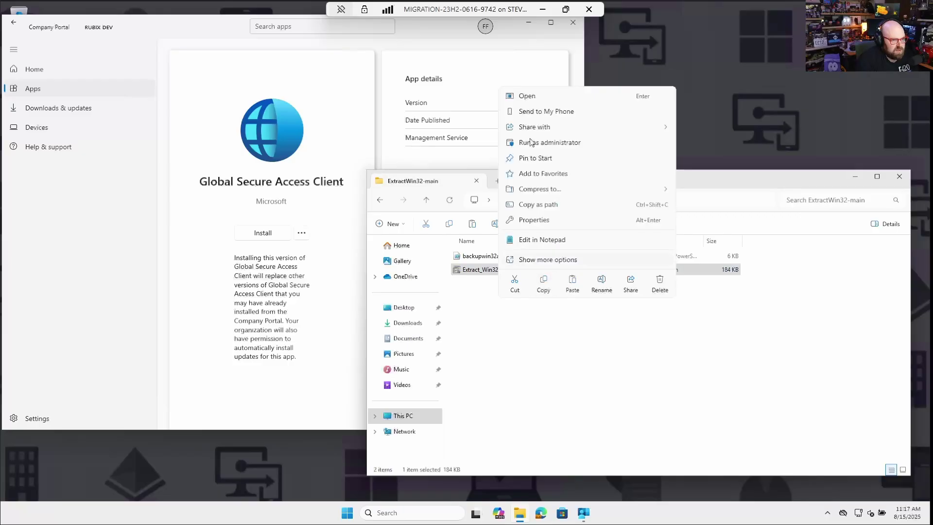
click(545, 146)
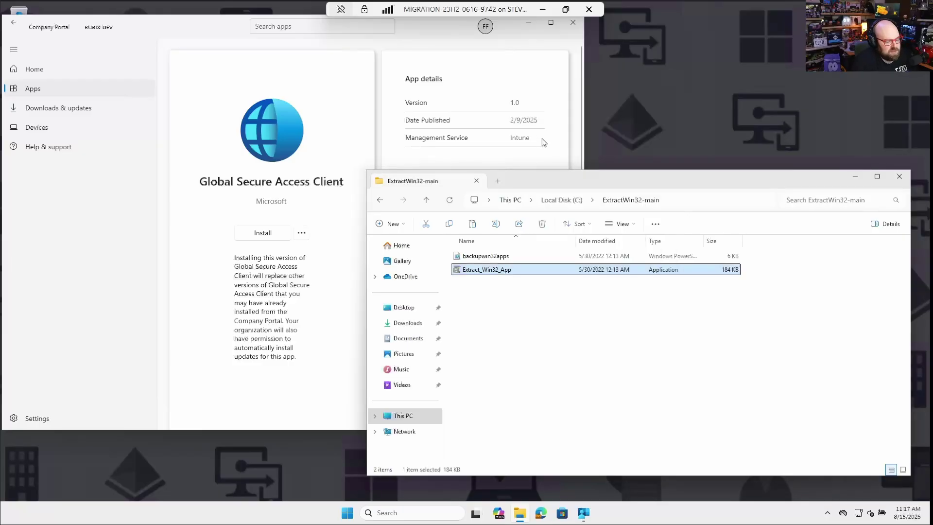
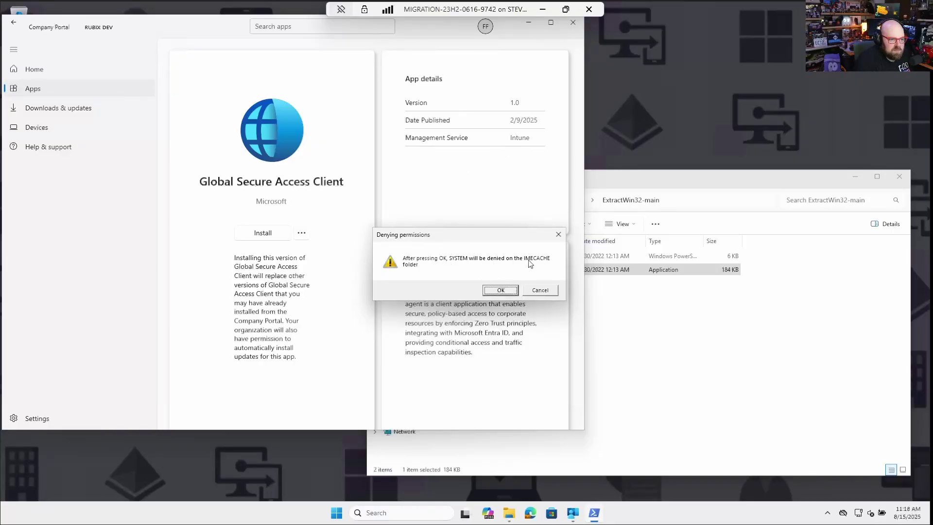
Step: Enter the admin username, confirm denying SYSTEM on IMECACHE, and drag the Confirm Installation prompt aside
click(492, 292)
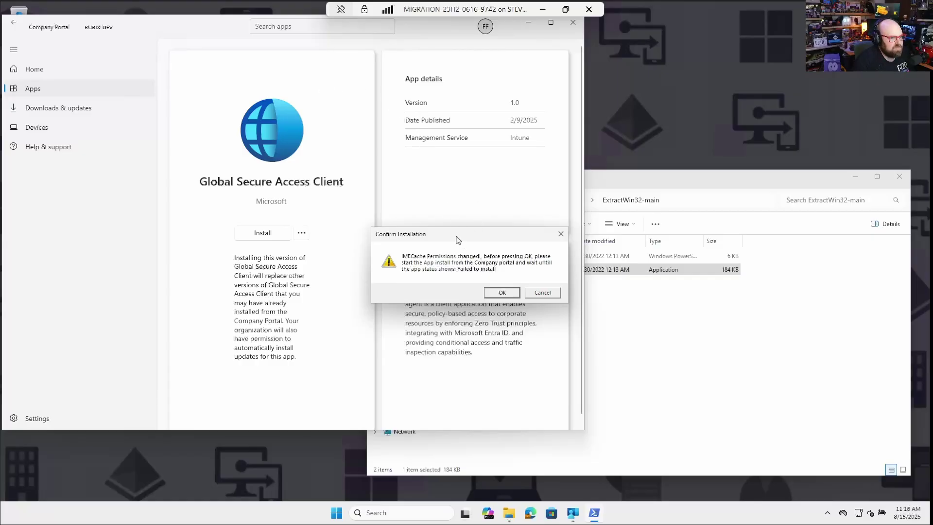
drag(457, 240, 722, 249)
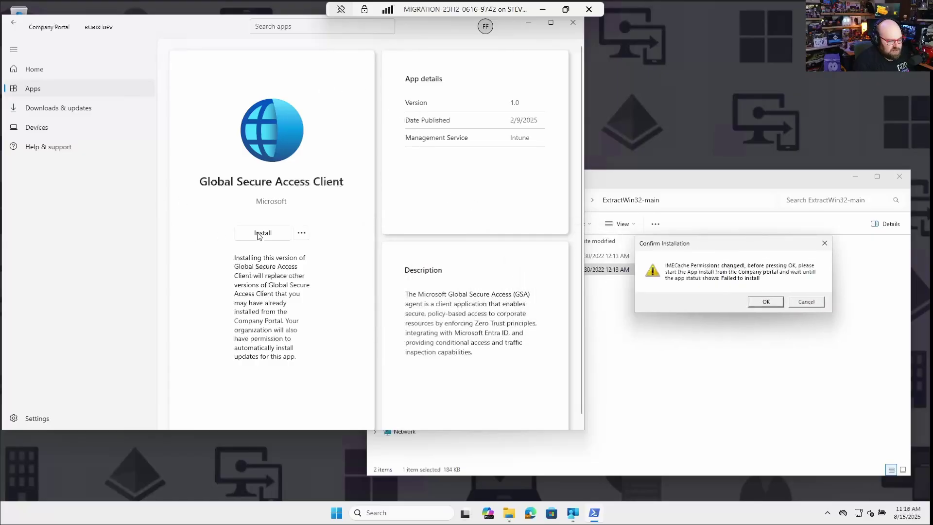
Step: Install Global Secure Access Client from Company Portal and let it reach Failed to install
click(262, 233)
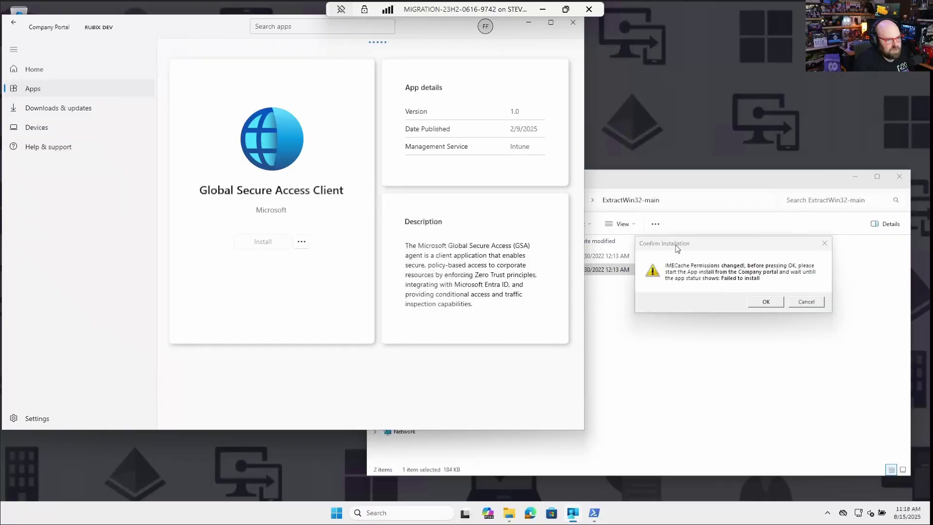
drag(682, 251, 362, 261)
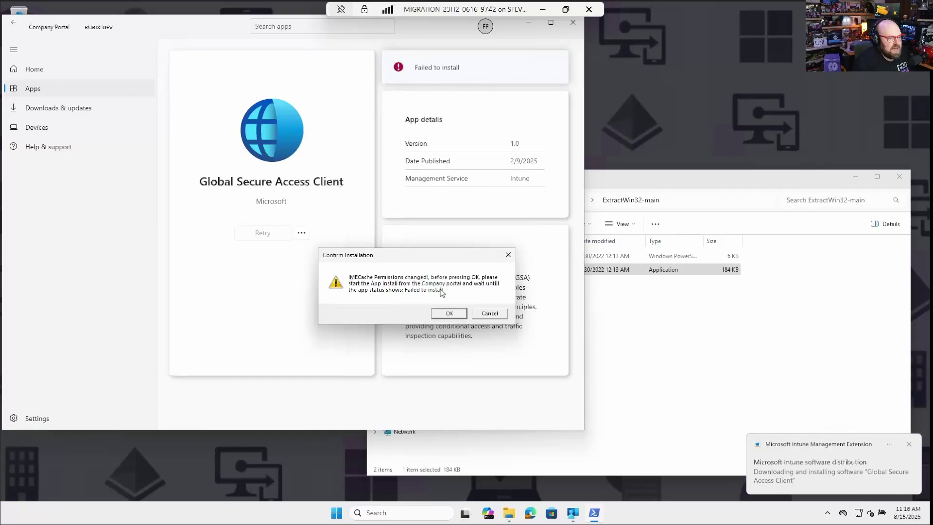
click(646, 185)
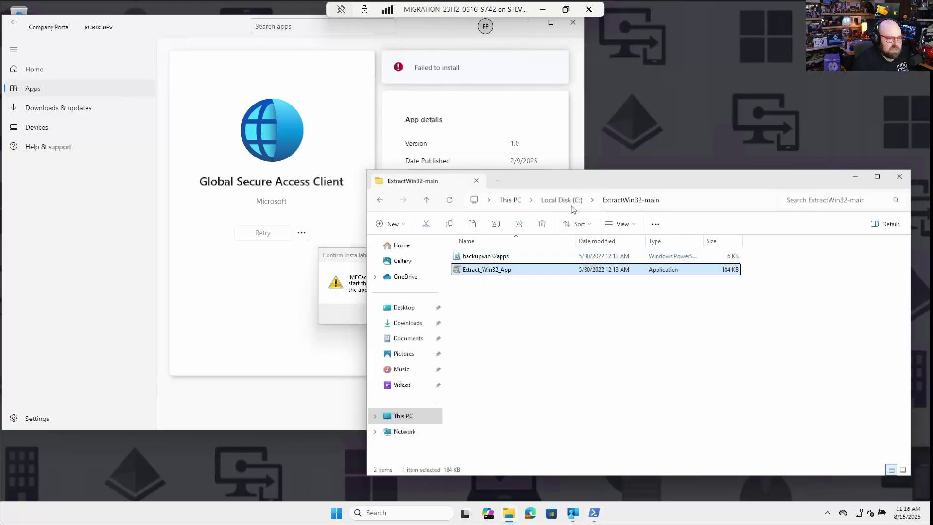
Step: In a new Explorer tab, open Microsoft Intune Management Extension\Content\Staging, showing the staged folder
click(498, 181)
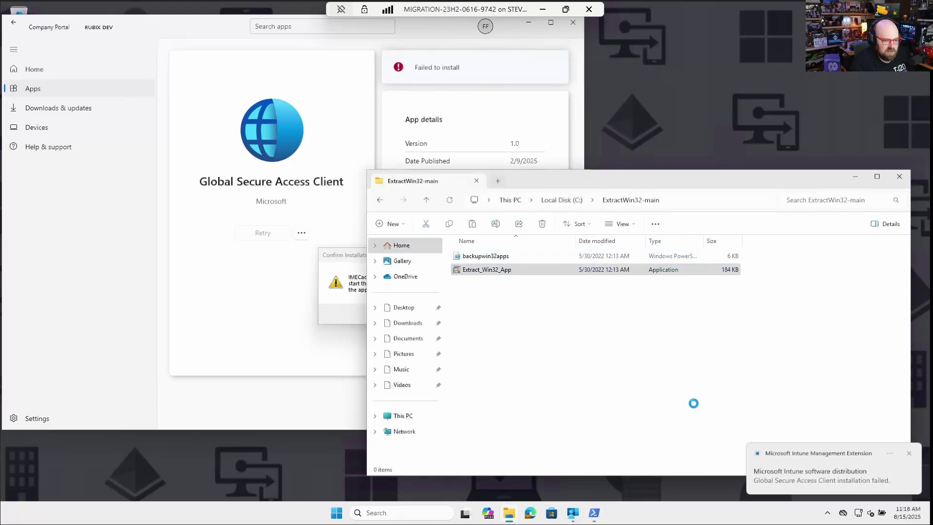
click(551, 201)
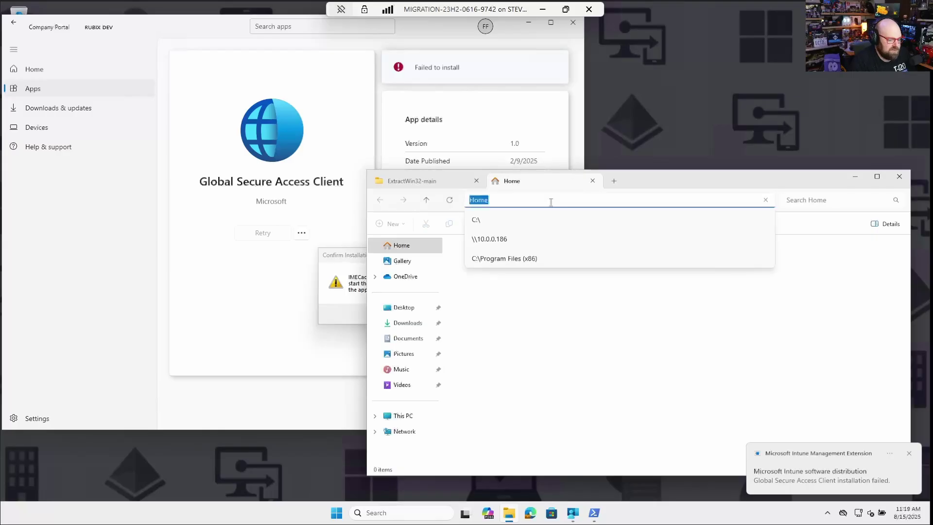
text(C:)
key(Down)
key(Down)
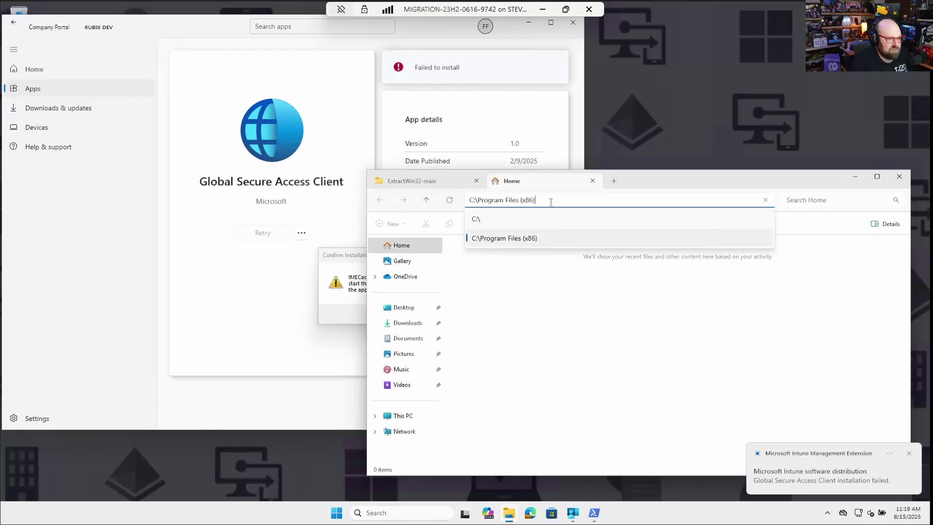
text(\)
key(Down)
key(Down)
key(Down)
key(Down)
key(Down)
key(Down)
key(Down)
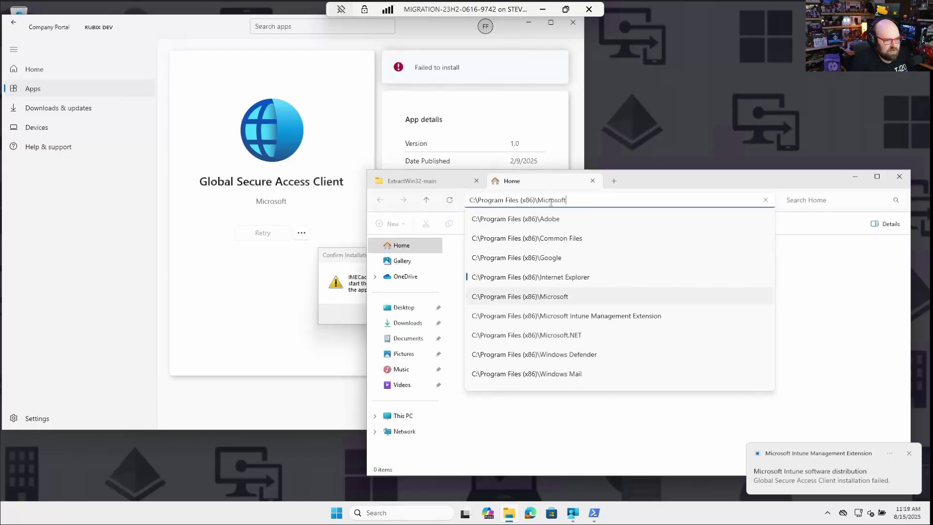
key(Up)
key(Return)
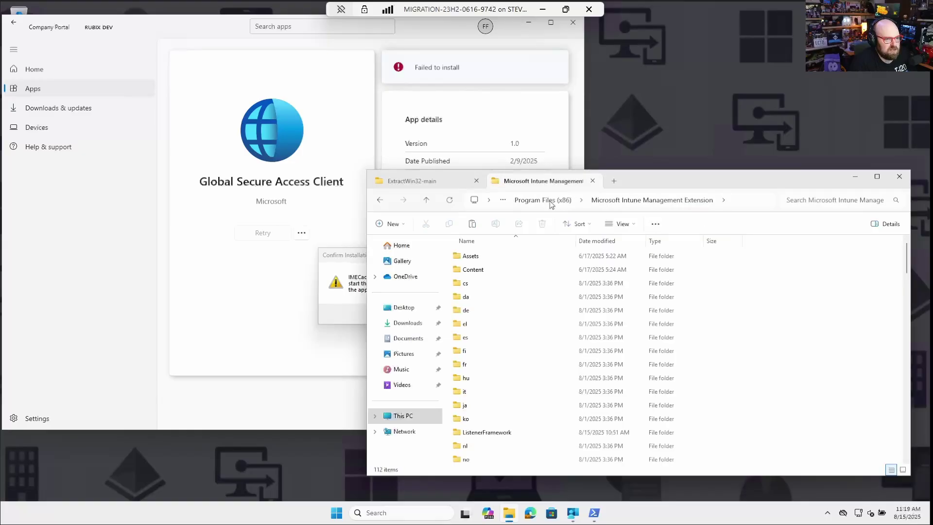
double_click(498, 269)
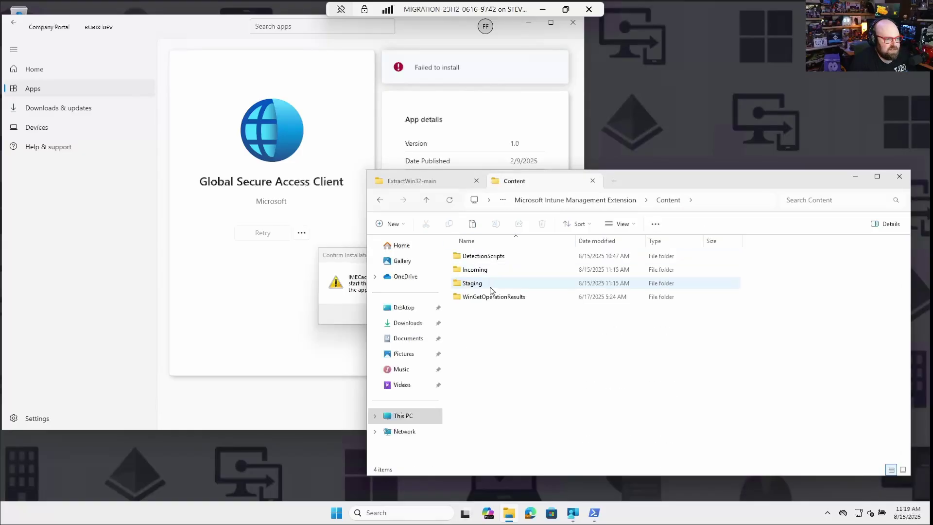
double_click(493, 284)
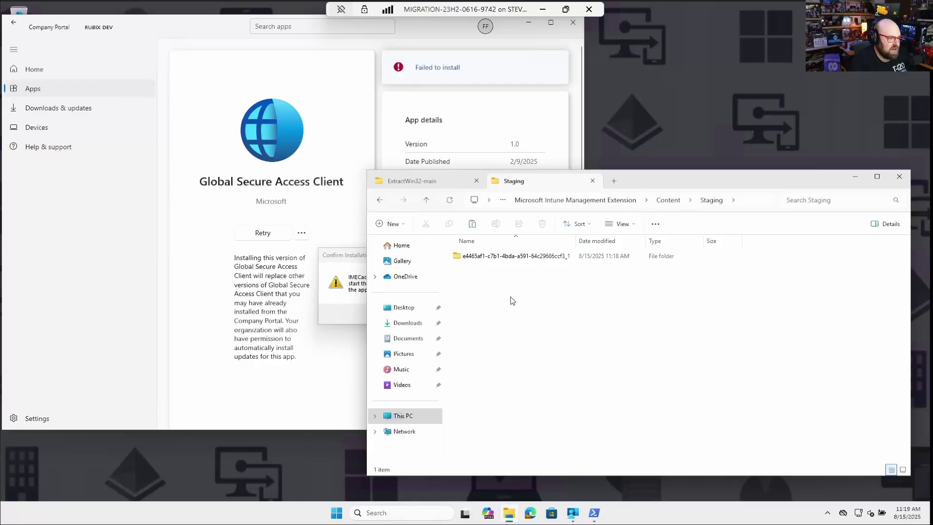
click(325, 252)
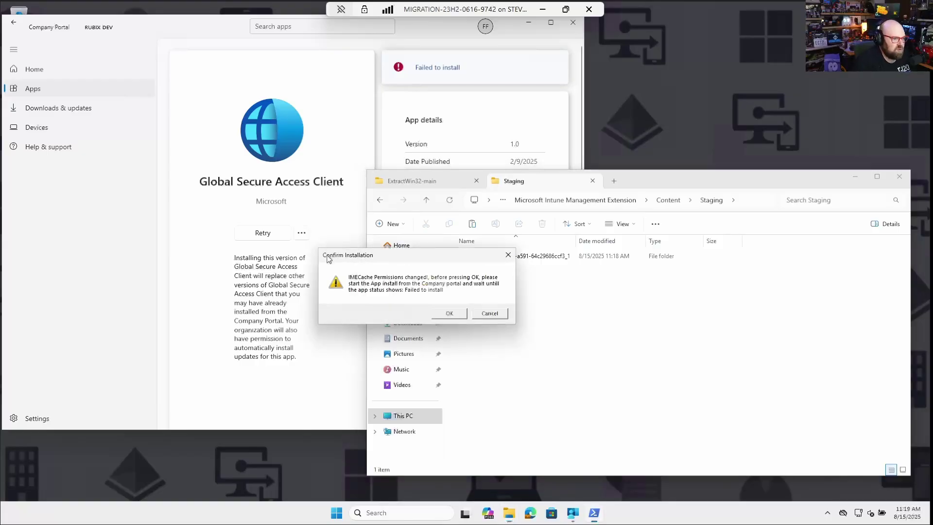
Step: Confirm the capture and permission restore, then open C:\install\intune to find the 120,953 KB package
click(448, 313)
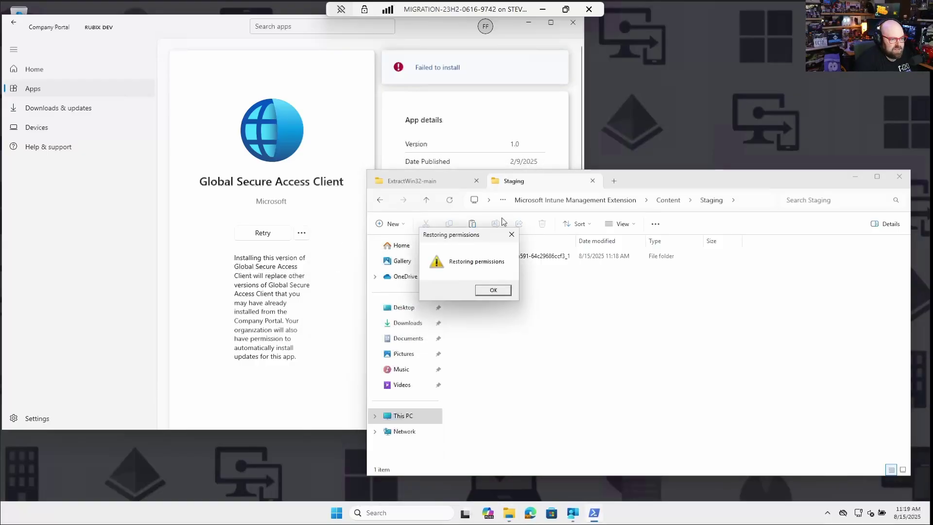
click(492, 291)
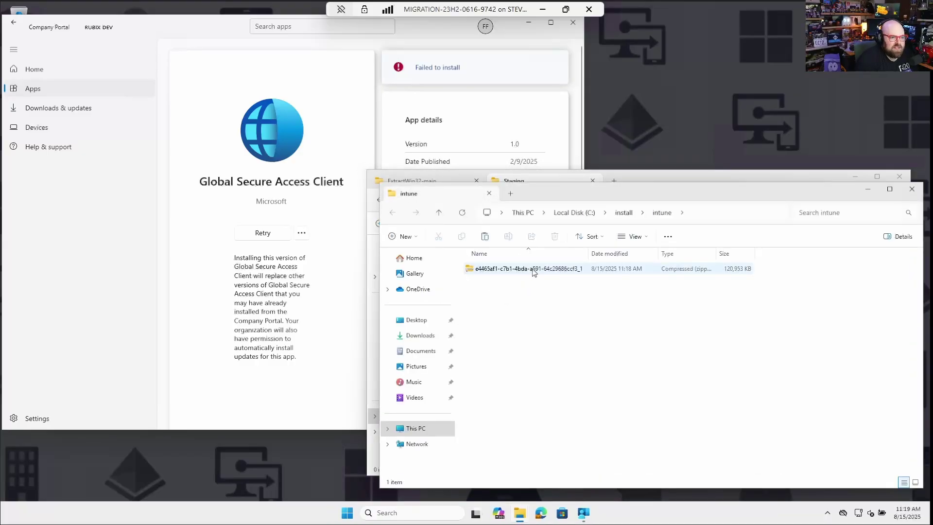
click(574, 214)
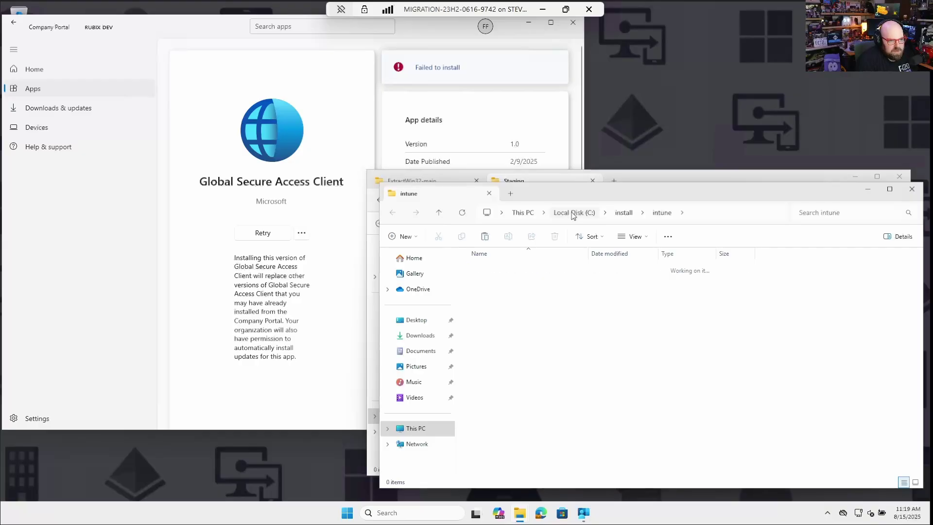
double_click(513, 296)
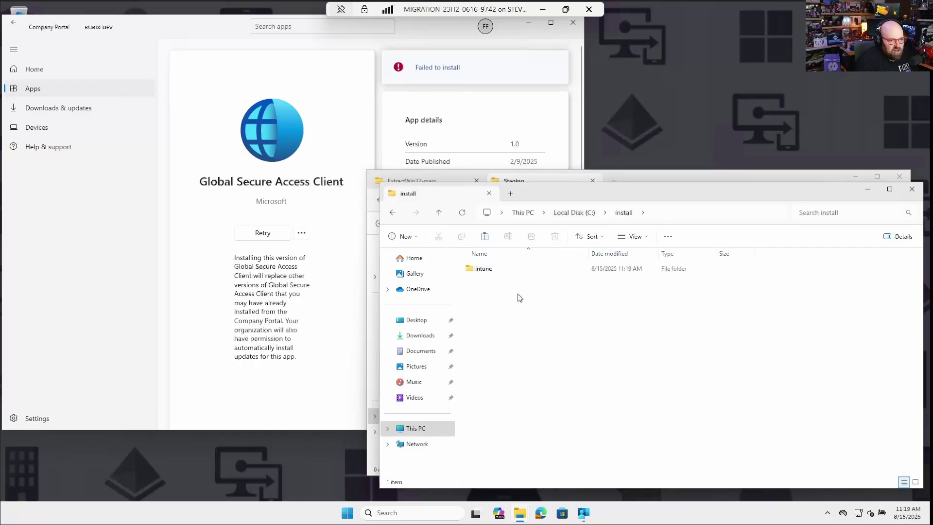
double_click(504, 269)
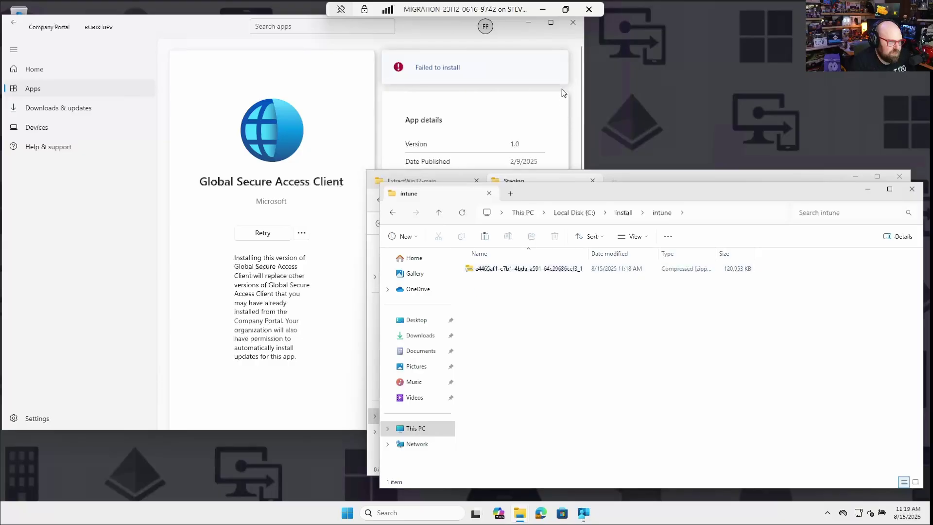
Step: In the Intune admin center, open Global Secure Access Client from the Windows apps list to see its e4465af1 app ID
click(542, 11)
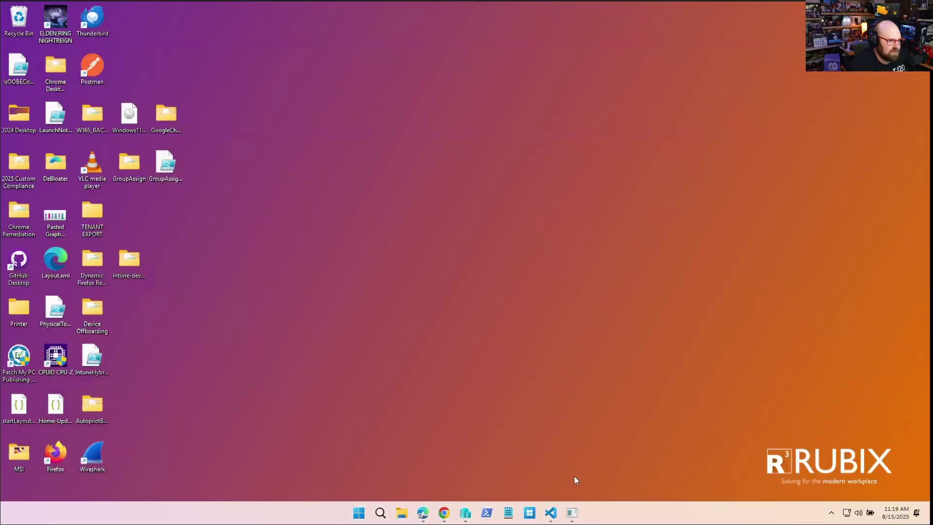
click(443, 513)
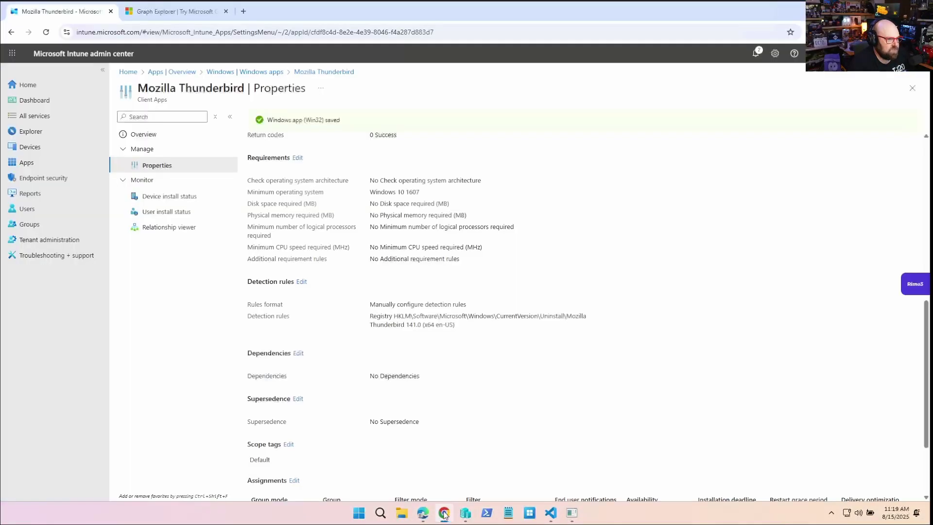
click(273, 71)
scroll(329, 387, up, 8)
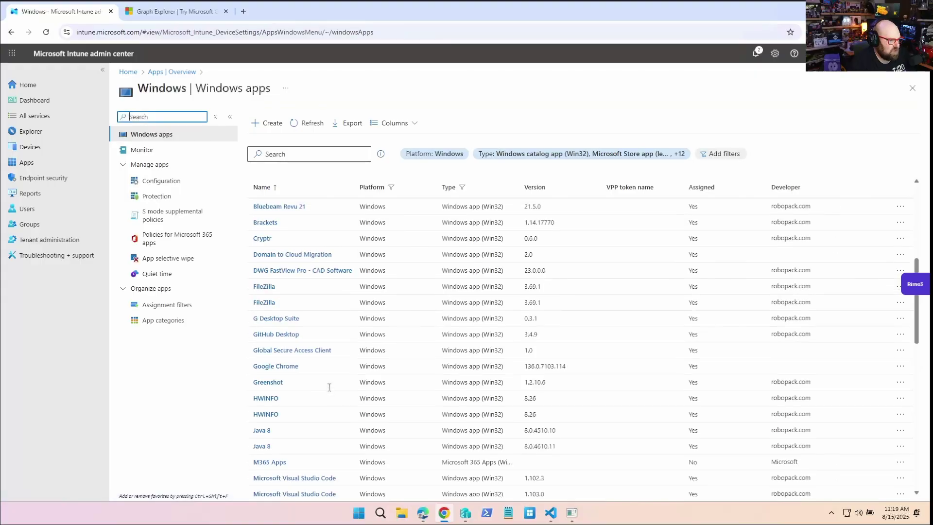
click(288, 356)
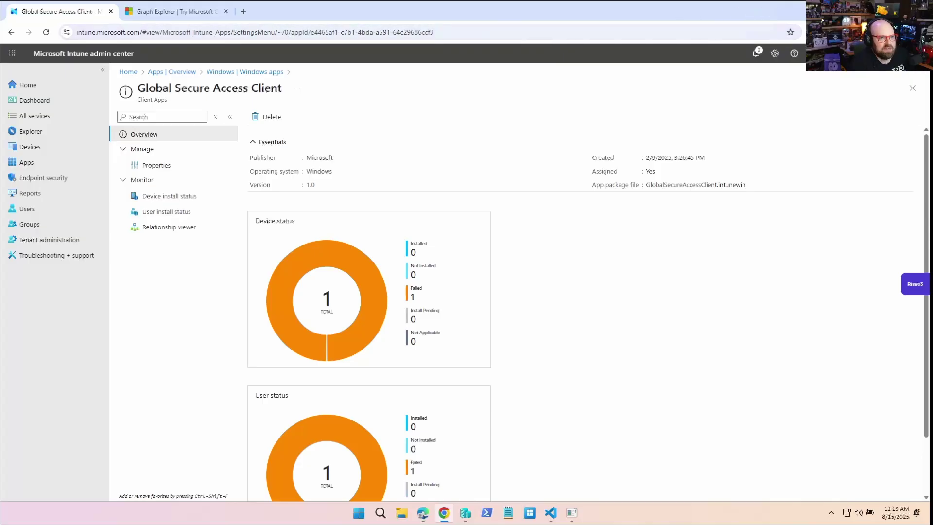
key(super+d)
Step: Extract the captured package zip to its suggested folder, exposing GlobalSecureAccessClient.exe version 2.8.45.0
click(571, 512)
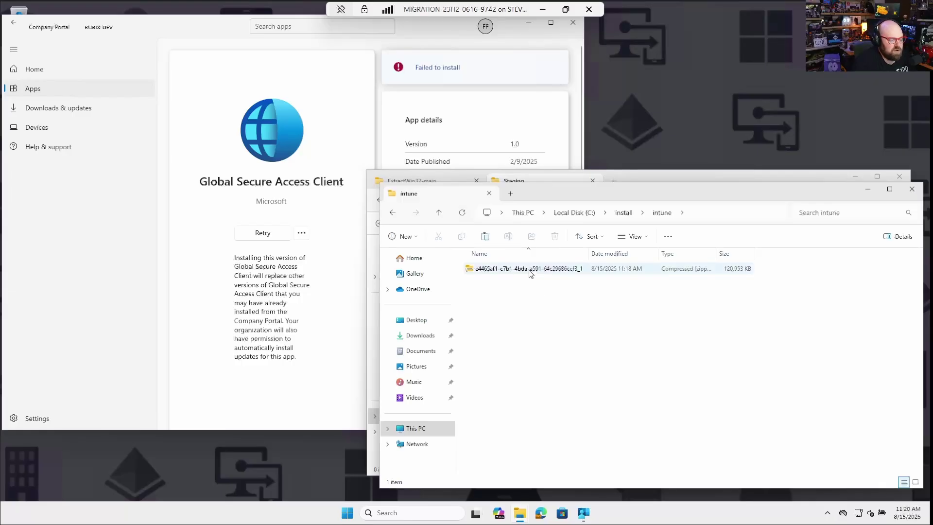
click(529, 270)
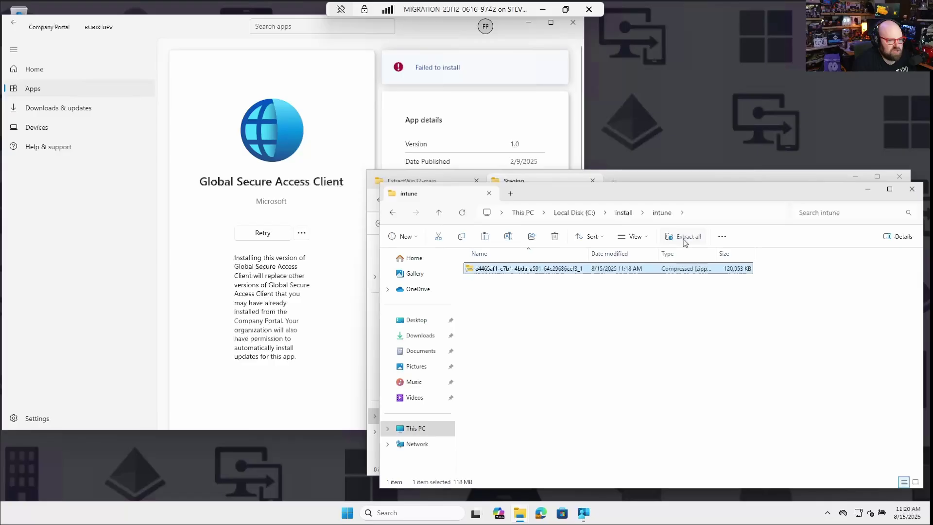
click(686, 238)
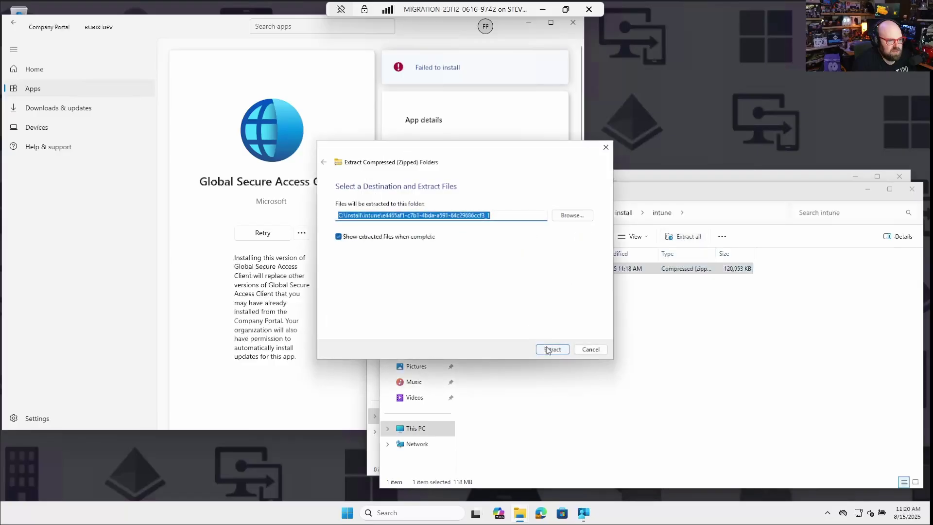
click(552, 350)
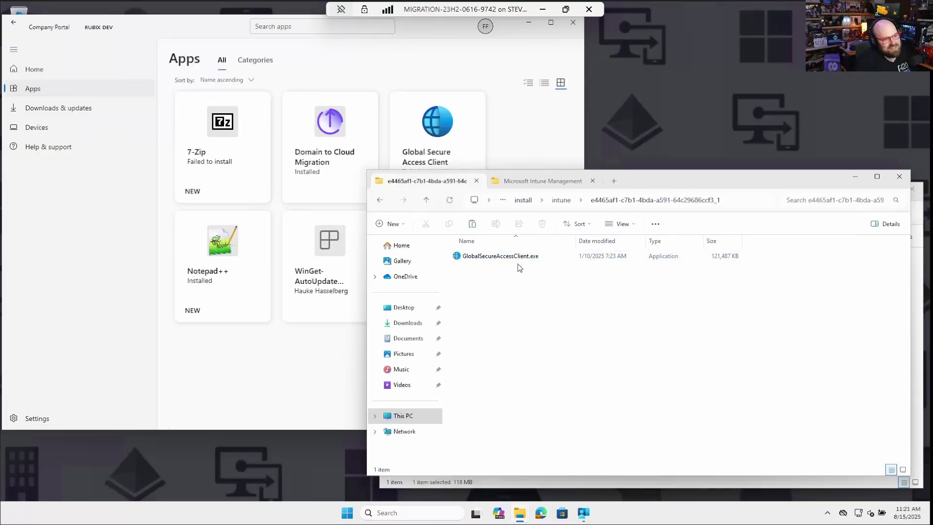
Step: With GlobalSecureAccessClient.exe selected, open a new Explorer tab and go to C:\ProgramData\
click(517, 257)
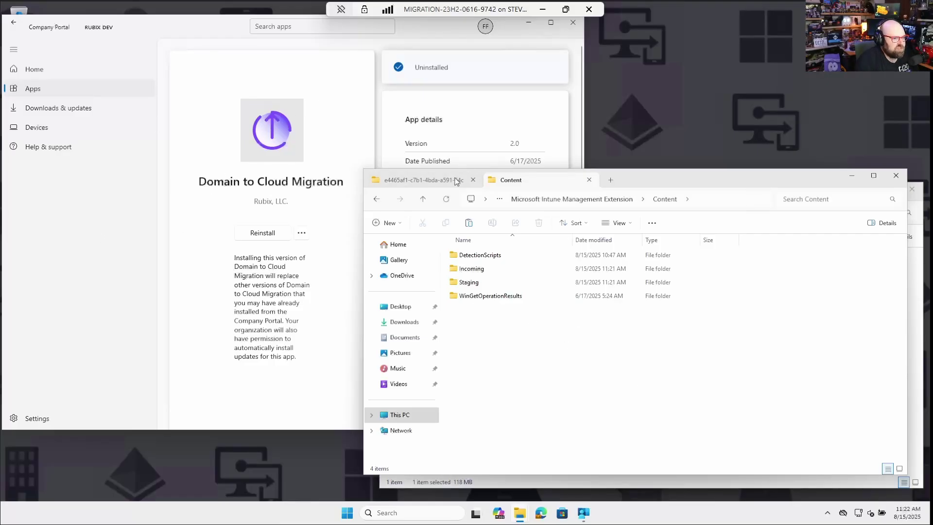
click(611, 181)
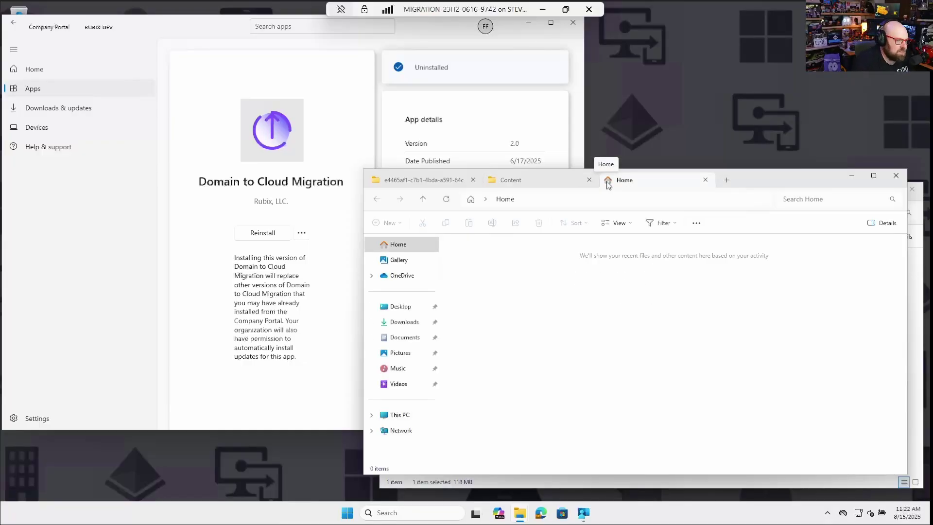
click(538, 200)
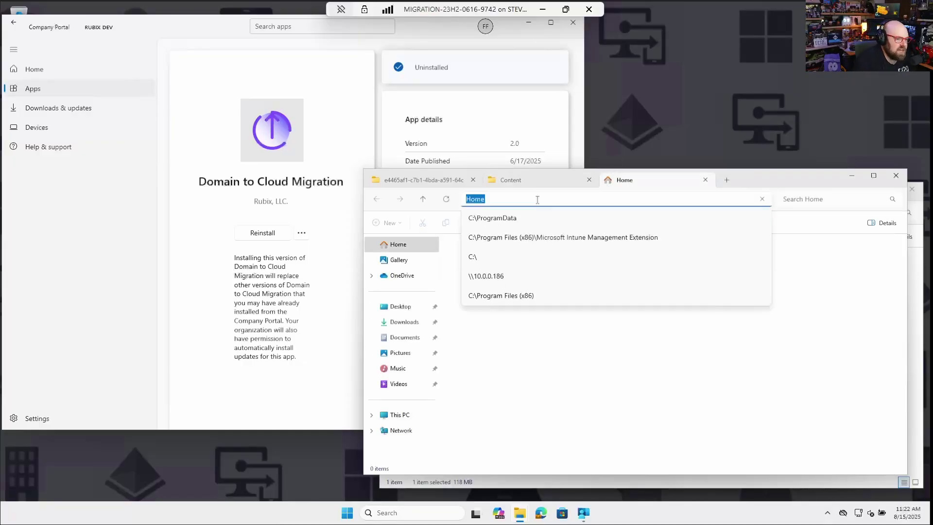
text(c:\programdata\)
key(Return)
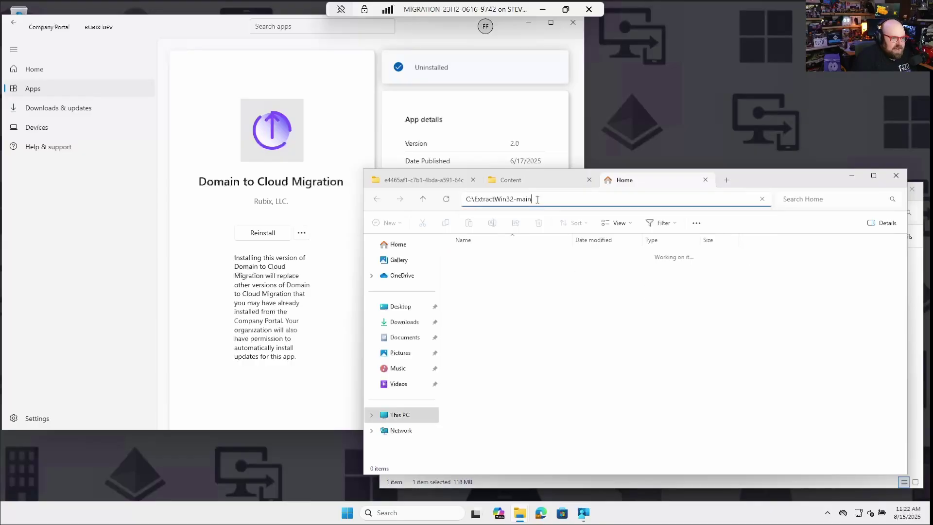
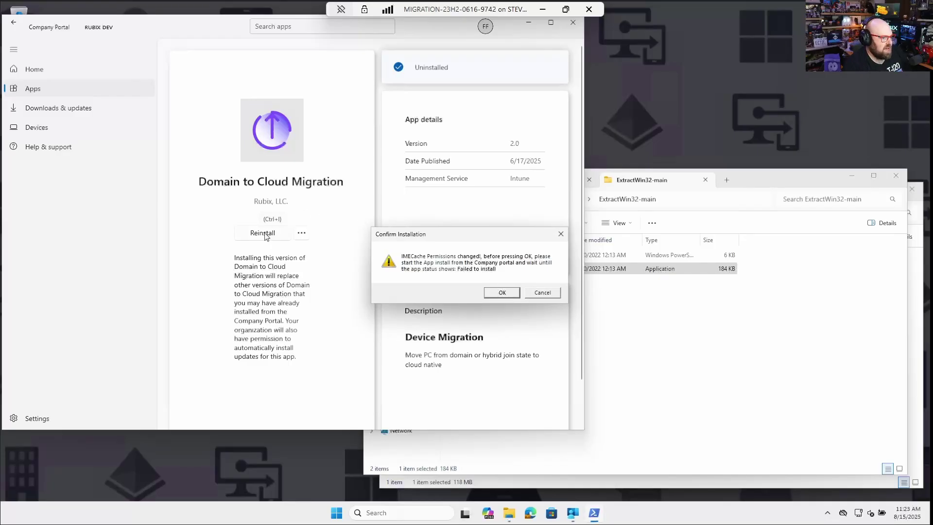
Step: Reinstall Domain to Cloud Migration, then open the Mozilla Thunderbird 141.0 app details
click(266, 236)
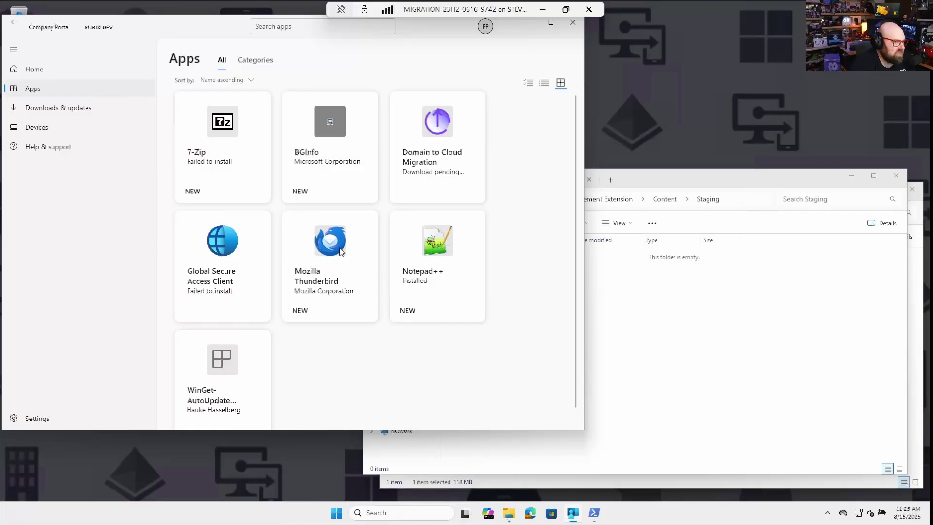
click(317, 277)
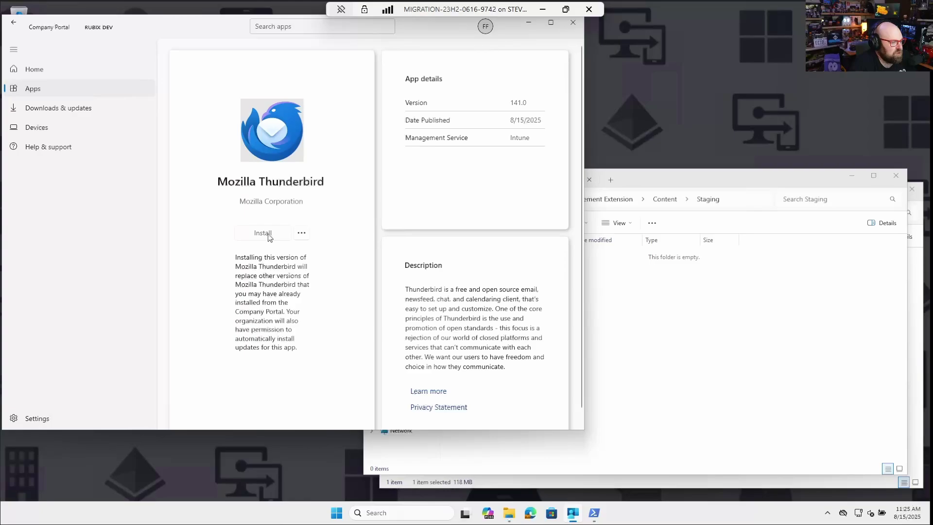
Step: Install Mozilla Thunderbird, let it fail, and confirm the capture script's installation prompt
click(263, 233)
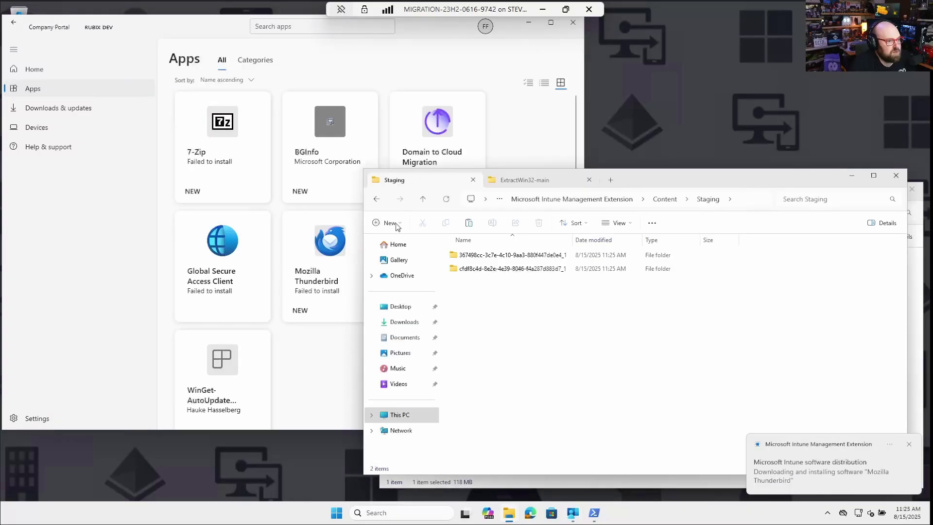
click(515, 149)
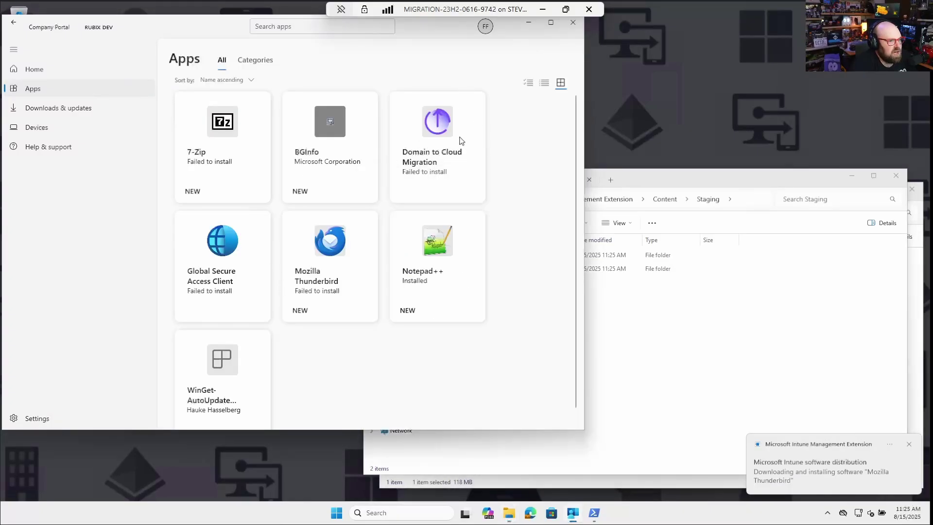
click(812, 328)
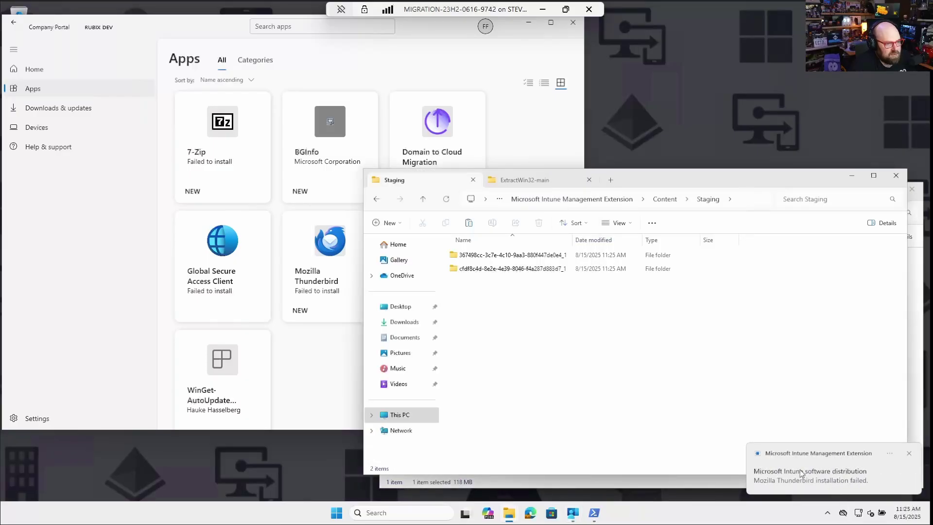
click(594, 513)
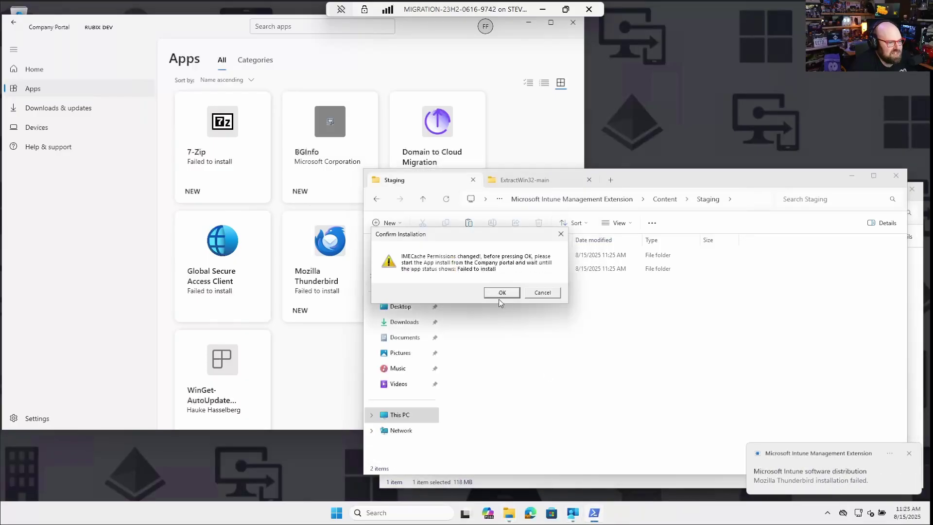
click(502, 293)
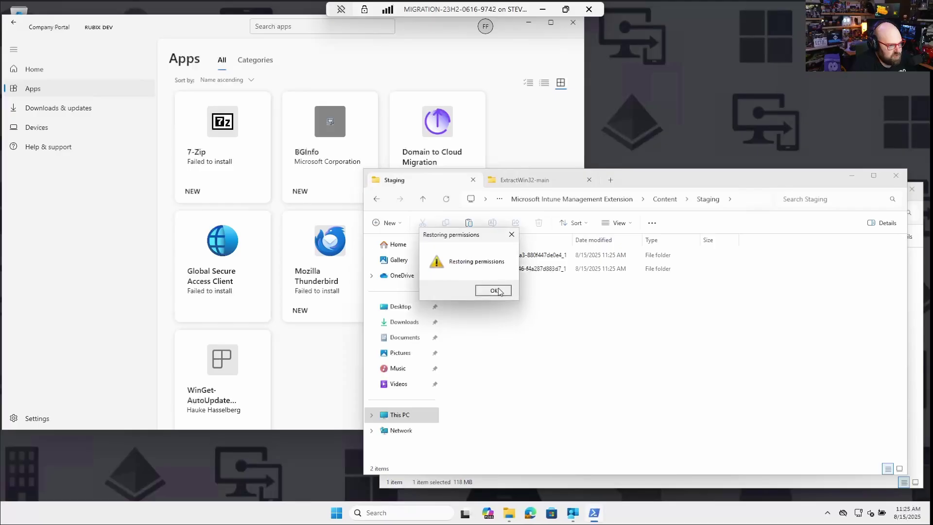
Step: Acknowledge the restored permissions and delete the large e4465af1 zip package
click(500, 291)
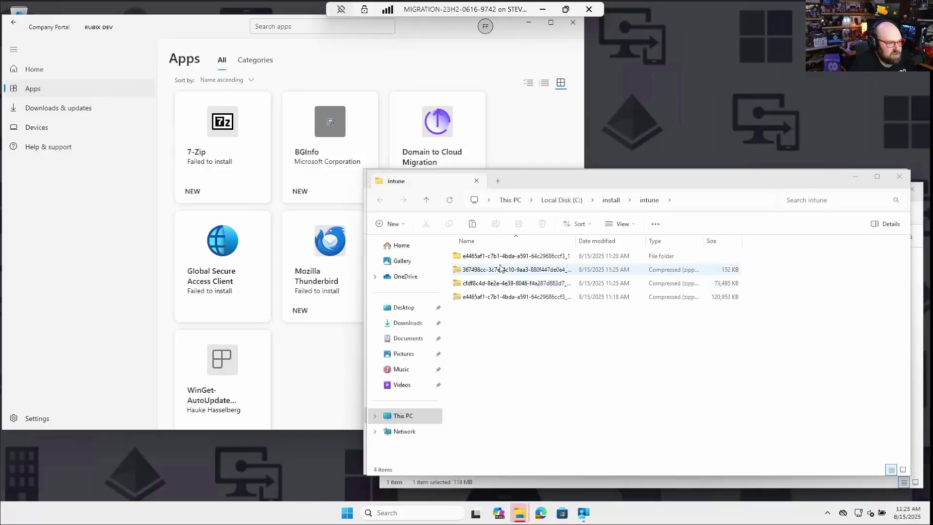
drag(543, 176, 428, 165)
click(398, 286)
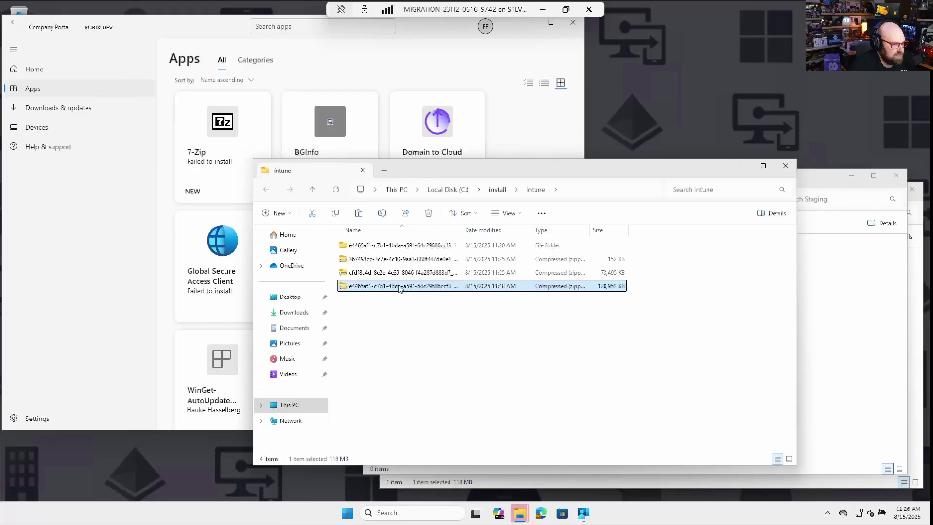
key(Delete)
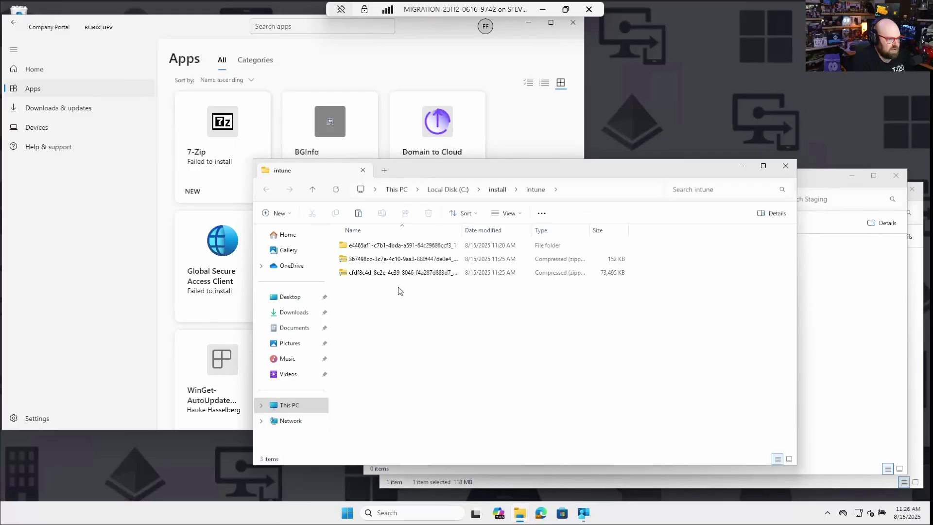
Step: Extract the 367498cc zip package to its default folder and close the result window
click(379, 263)
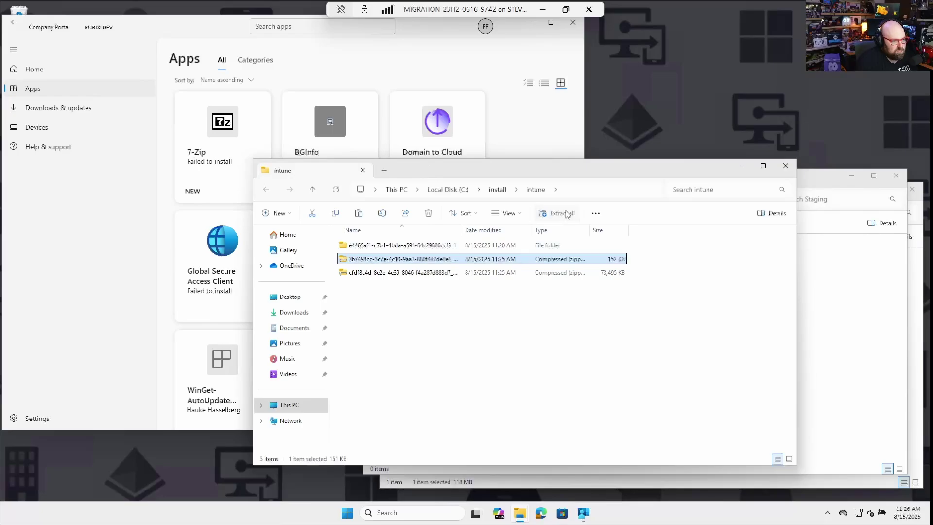
click(566, 213)
click(553, 350)
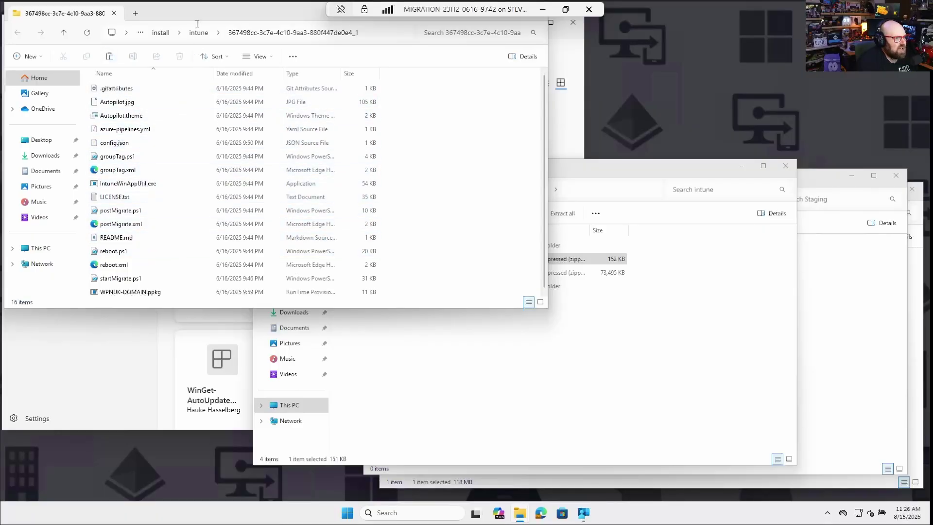
drag(194, 18, 266, 116)
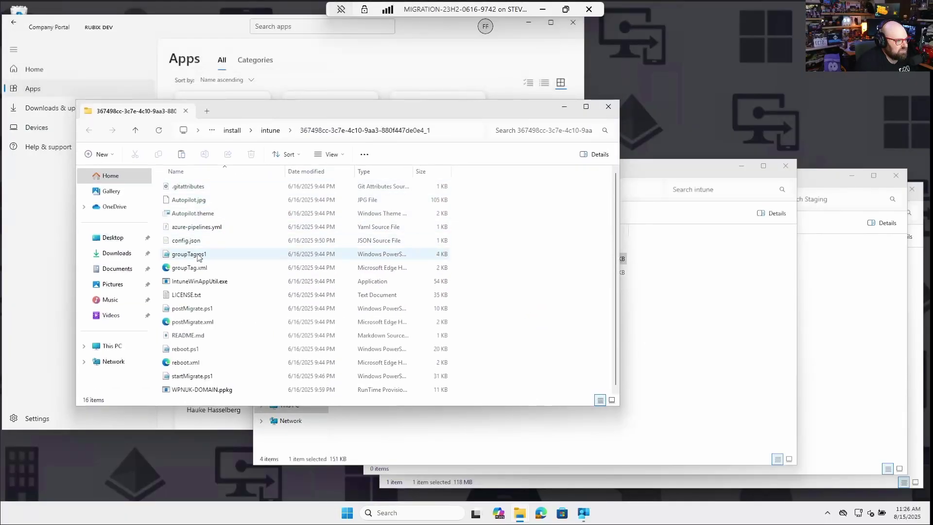
click(608, 106)
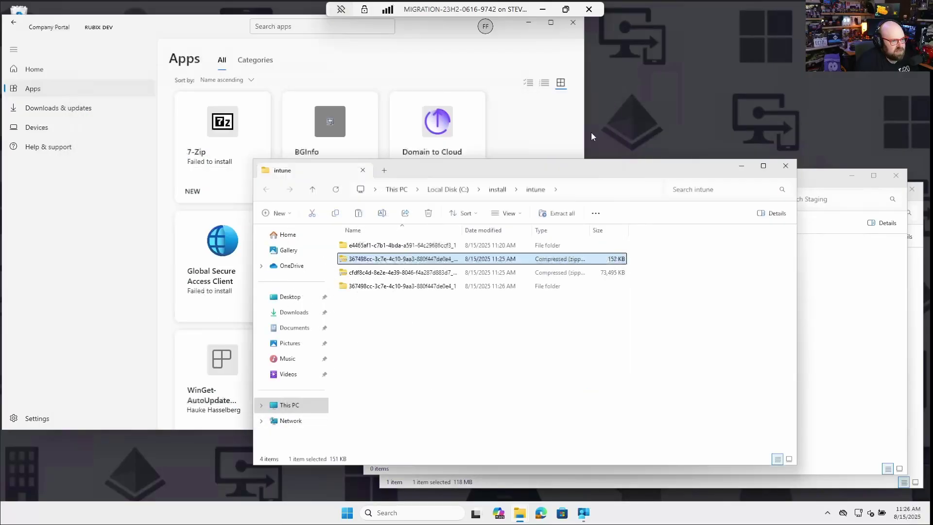
Step: Delete the 152 KB 367498cc zip package
click(415, 276)
click(413, 285)
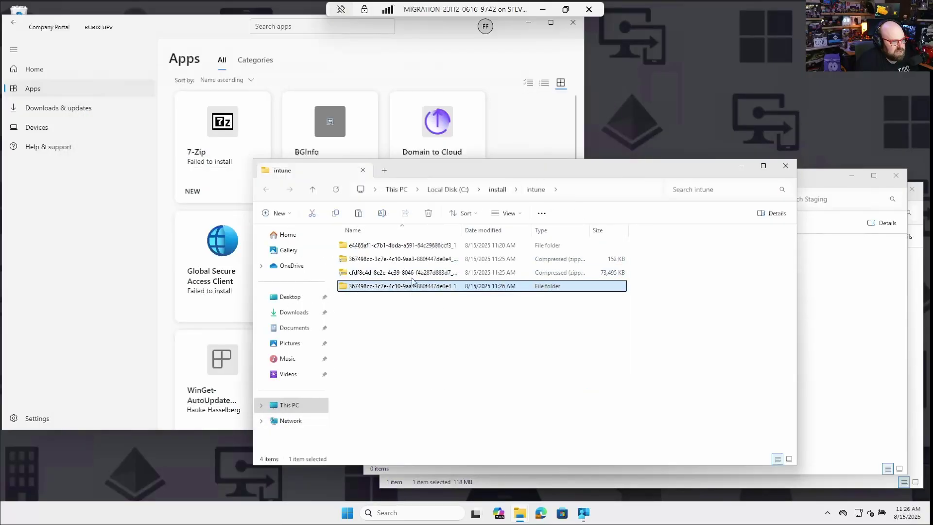
click(408, 263)
key(Delete)
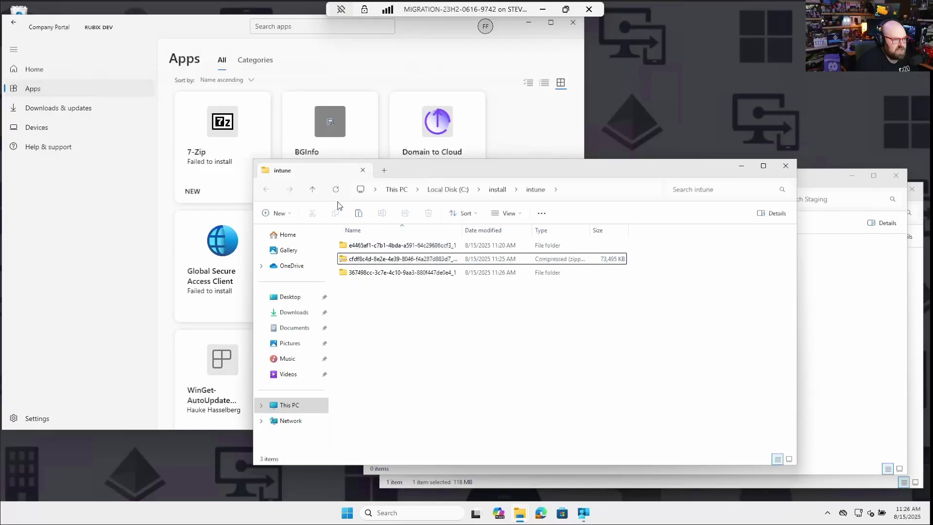
Step: Extract the cfdf8c4d Thunderbird zip package to its default folder
click(398, 259)
click(556, 214)
key(Return)
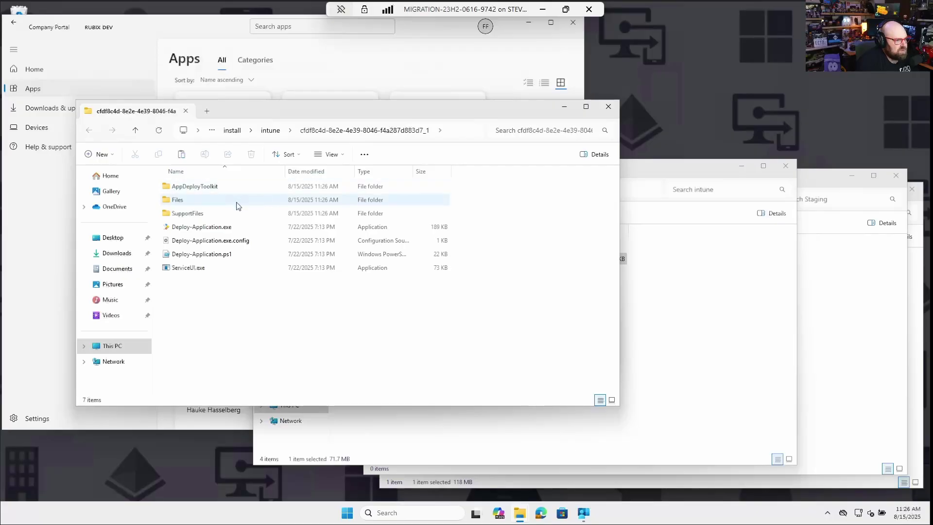
Step: Inspect the package's Files, SupportFiles and AppDeployToolkit folders and the Deploy-Application.ps1 script
double_click(236, 203)
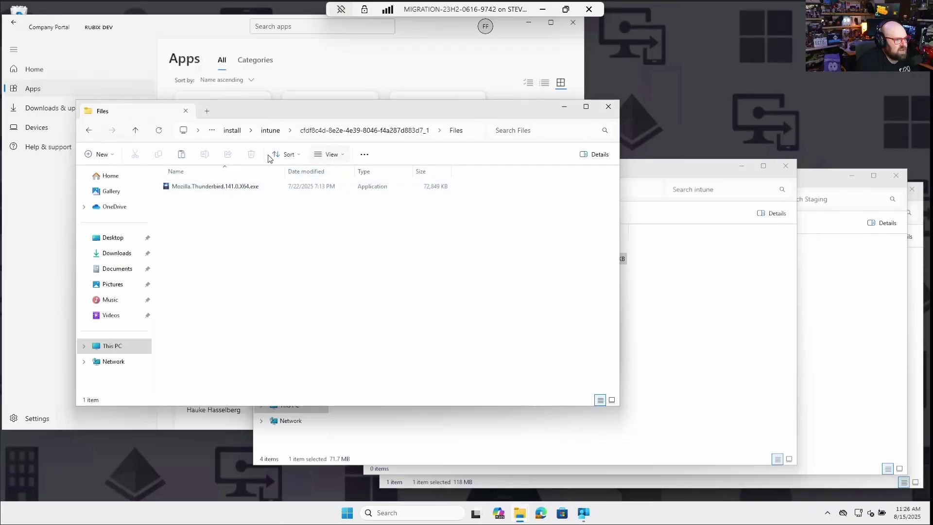
click(85, 132)
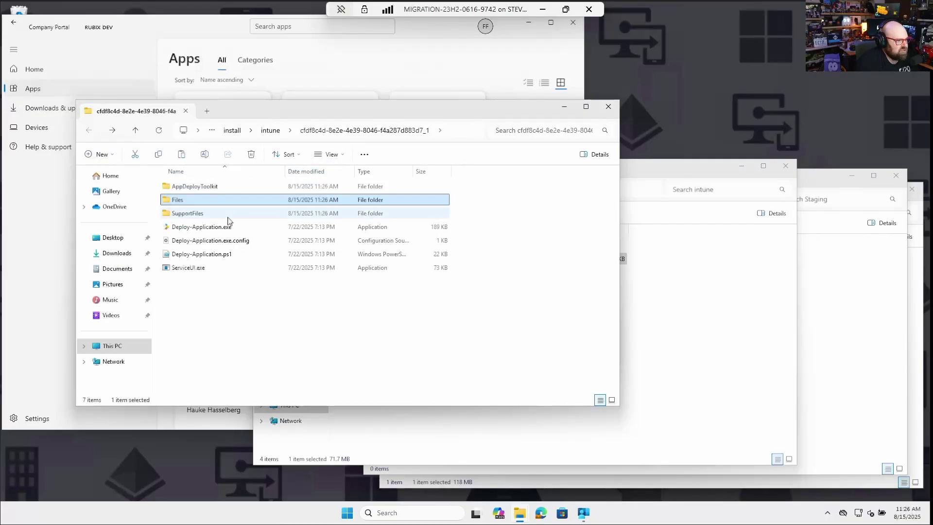
click(220, 257)
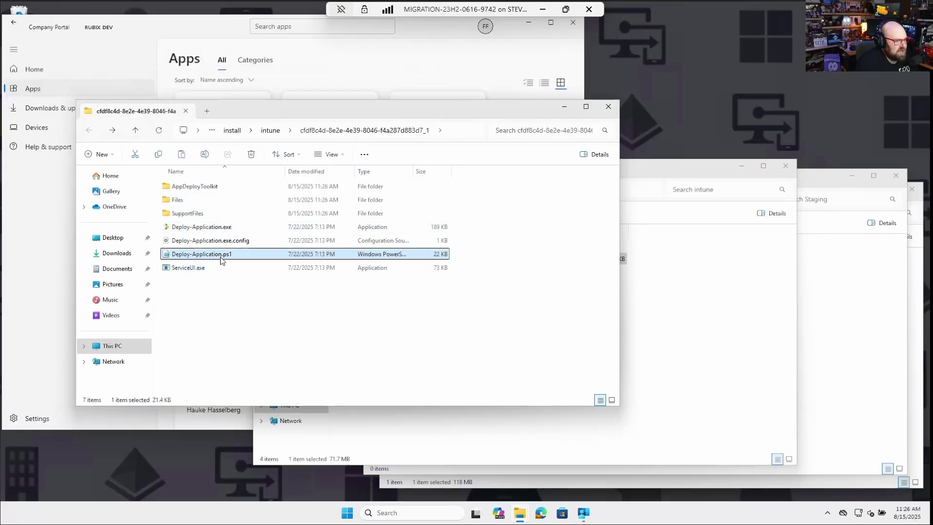
double_click(218, 213)
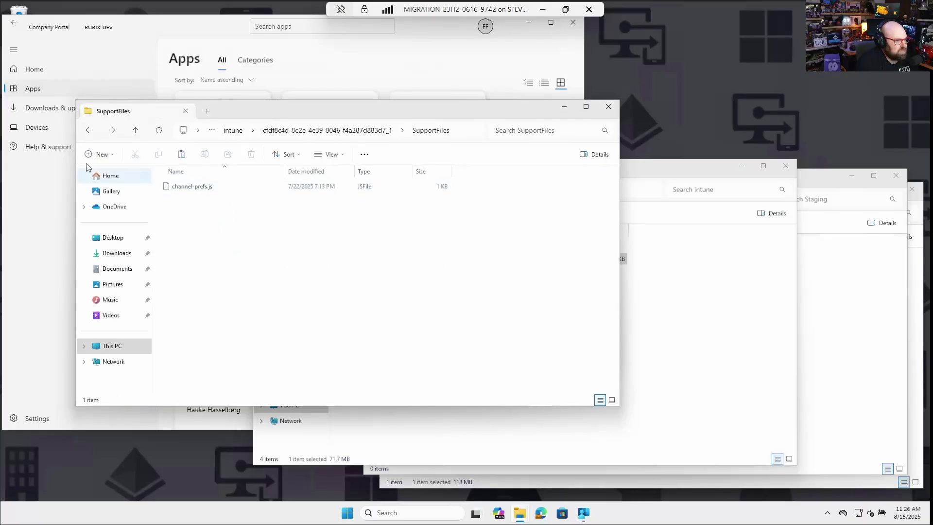
click(90, 132)
double_click(200, 189)
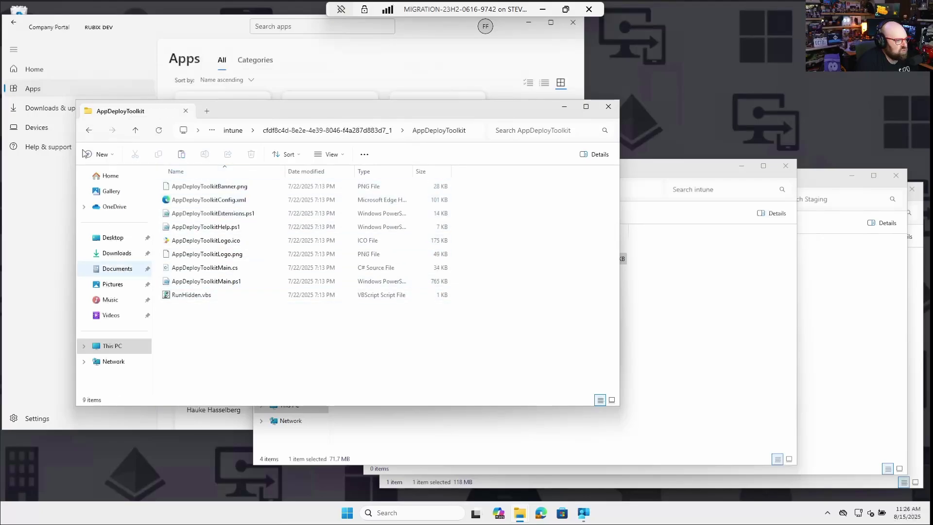
click(88, 131)
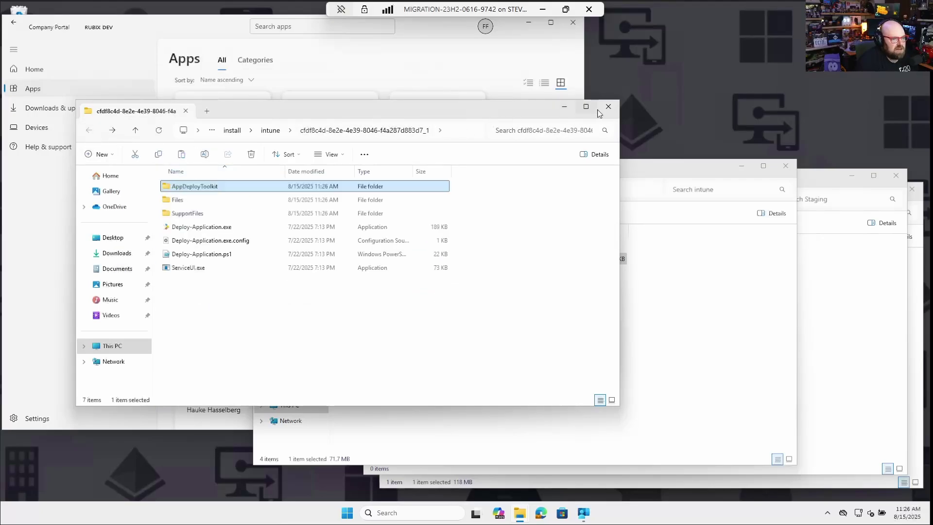